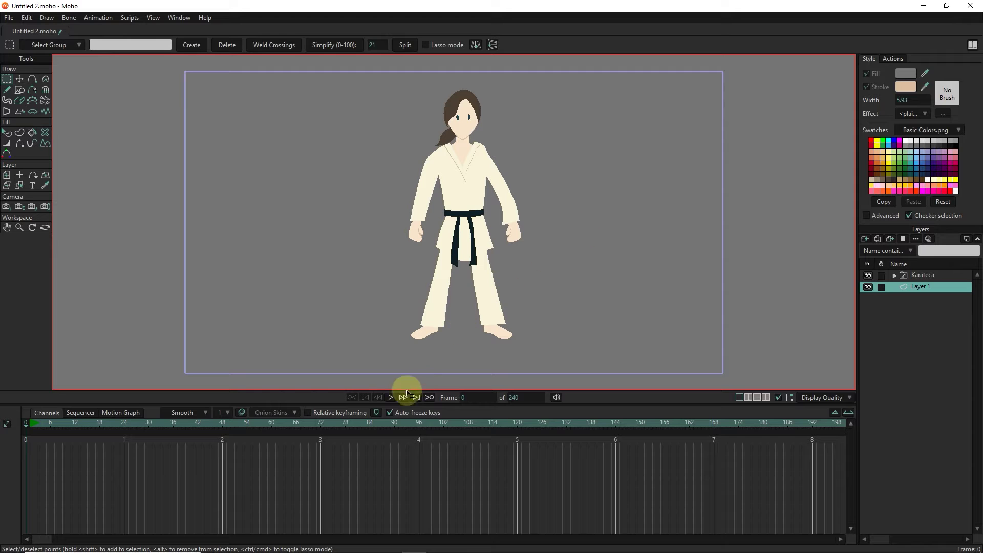
- Play and stop the karate animation, rewind to frame 0, and expand Karateca's numbered sublayers
click(390, 397)
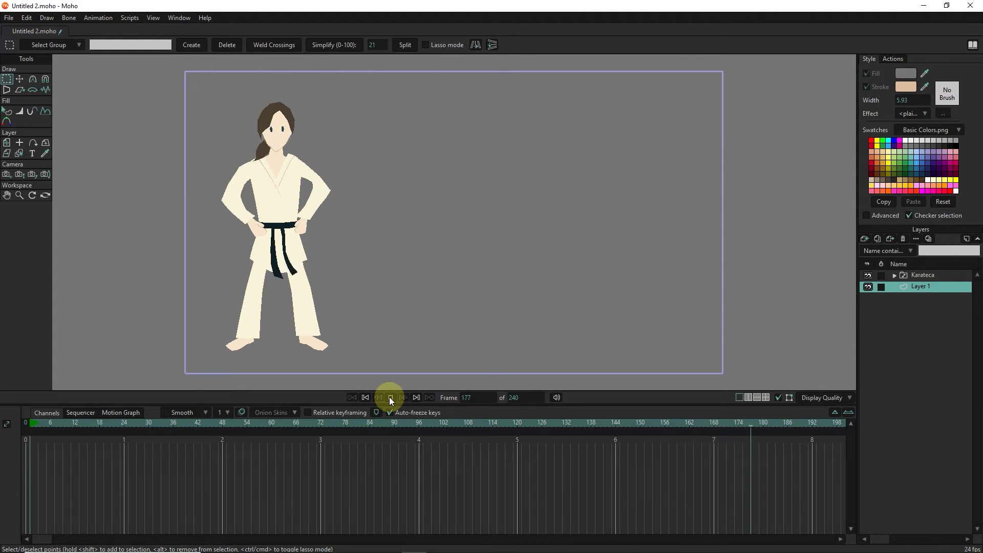
click(390, 398)
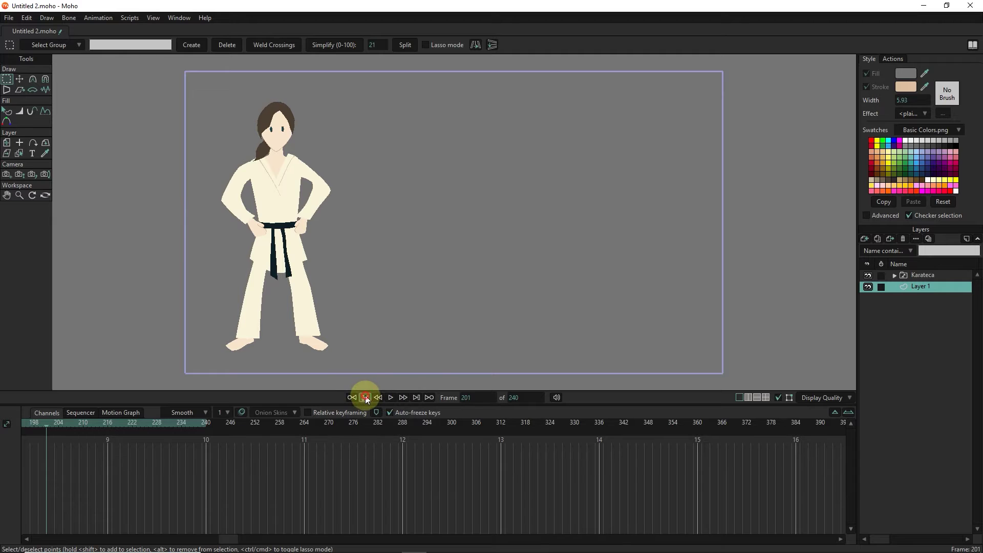
click(366, 398)
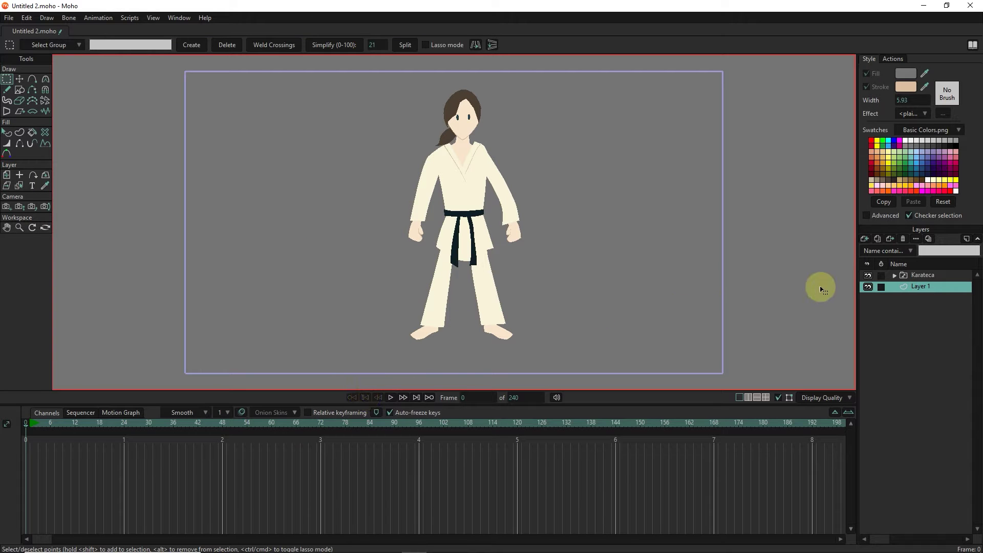
click(895, 276)
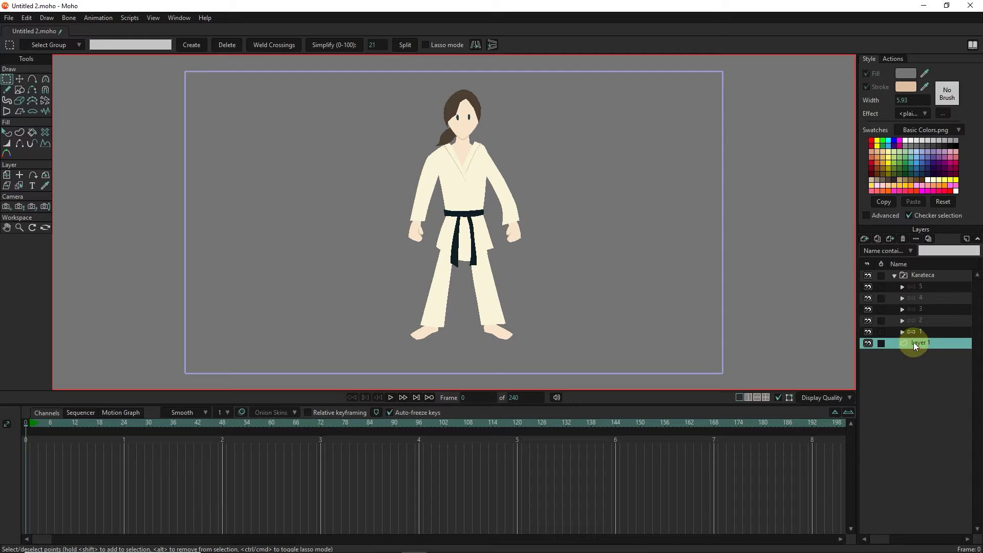
- Collapse Karateca and wrap the selected layers in a new group layer named G
click(893, 275)
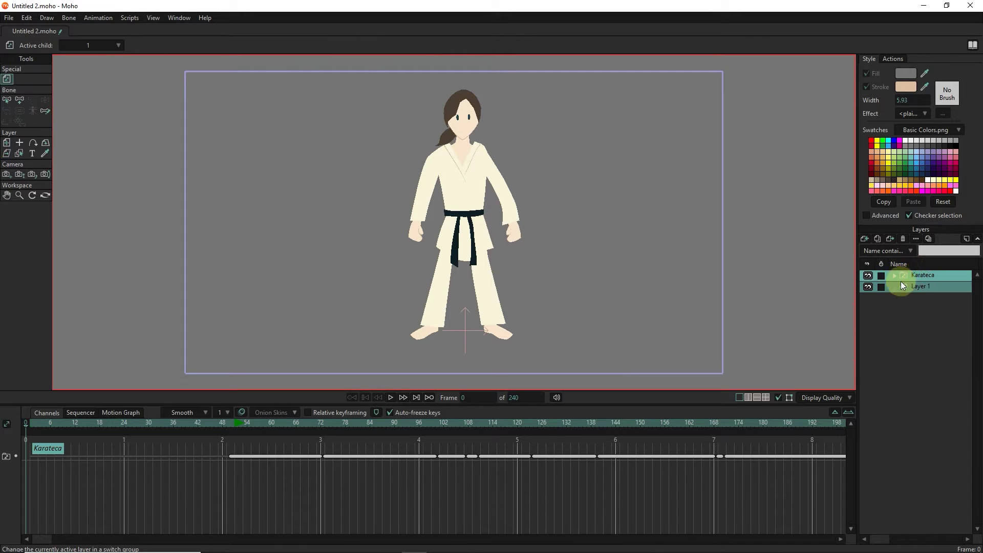
click(865, 239)
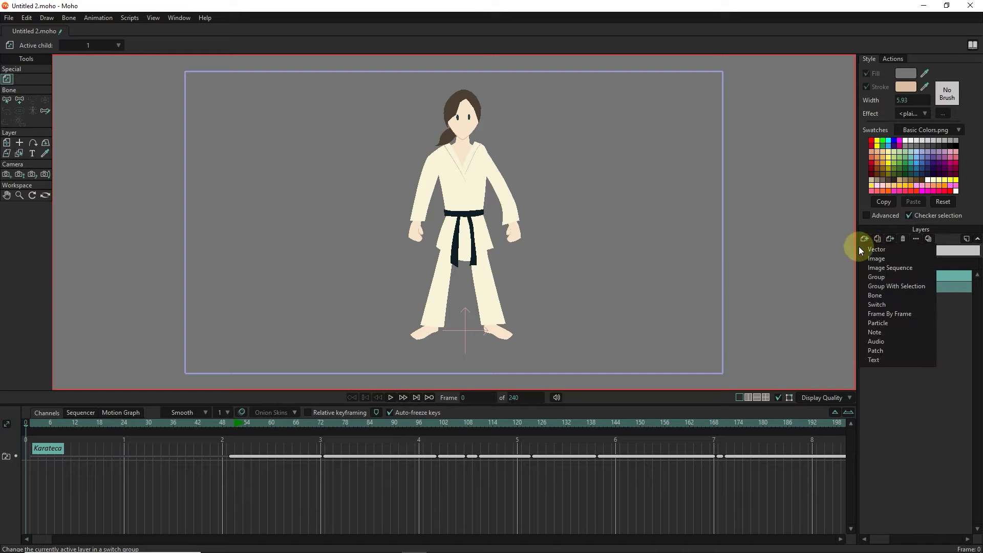
click(915, 287)
text(G)
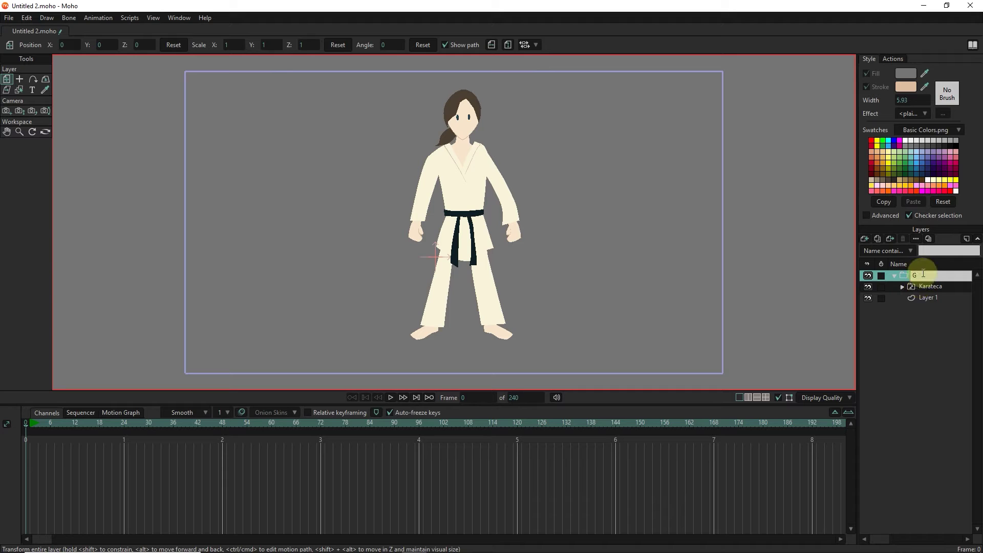
key(Return)
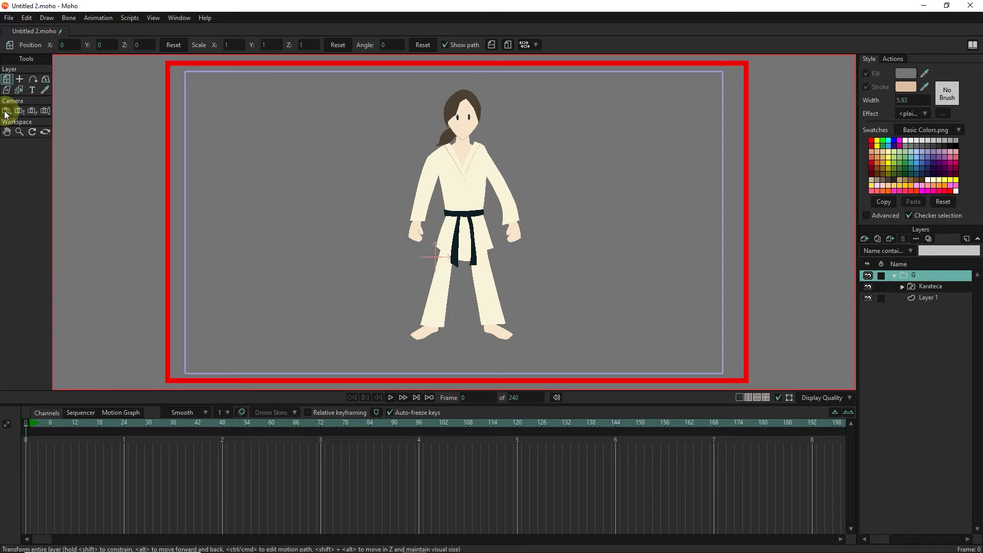
- Track the camera left and zoom in on the character, then reset the camera
click(6, 111)
drag(460, 235, 432, 241)
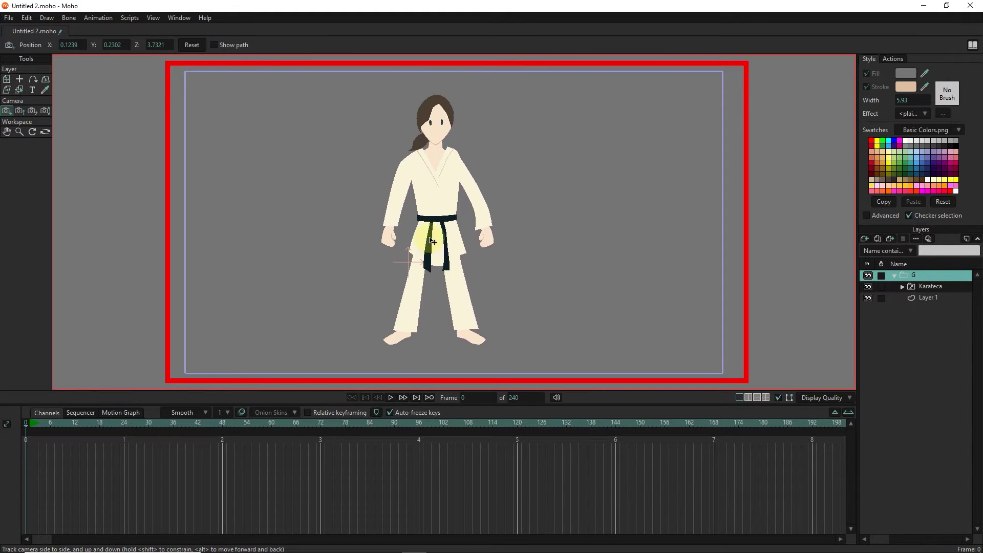
click(23, 111)
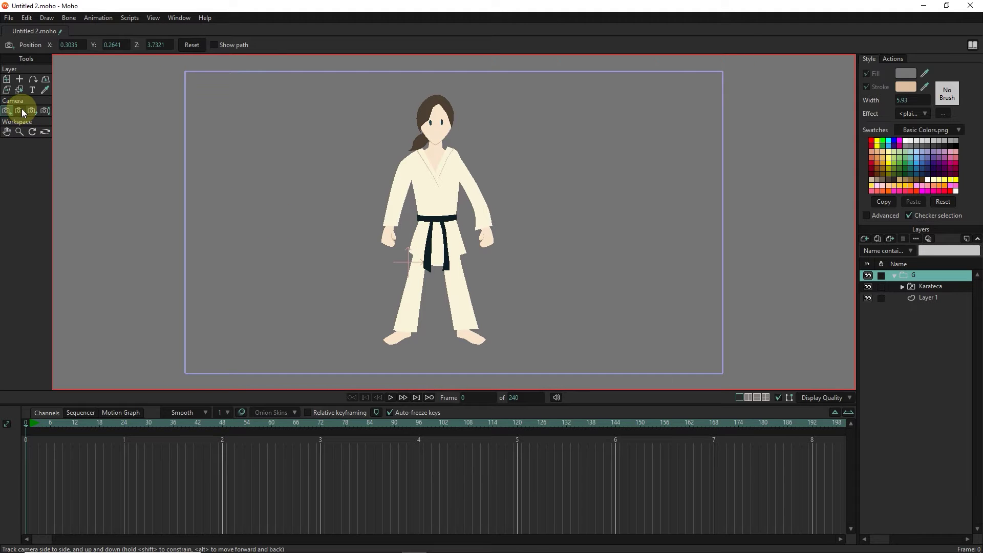
mouse_move(450, 259)
mouse_down()
mouse_move(498, 273)
mouse_move(439, 259)
mouse_up()
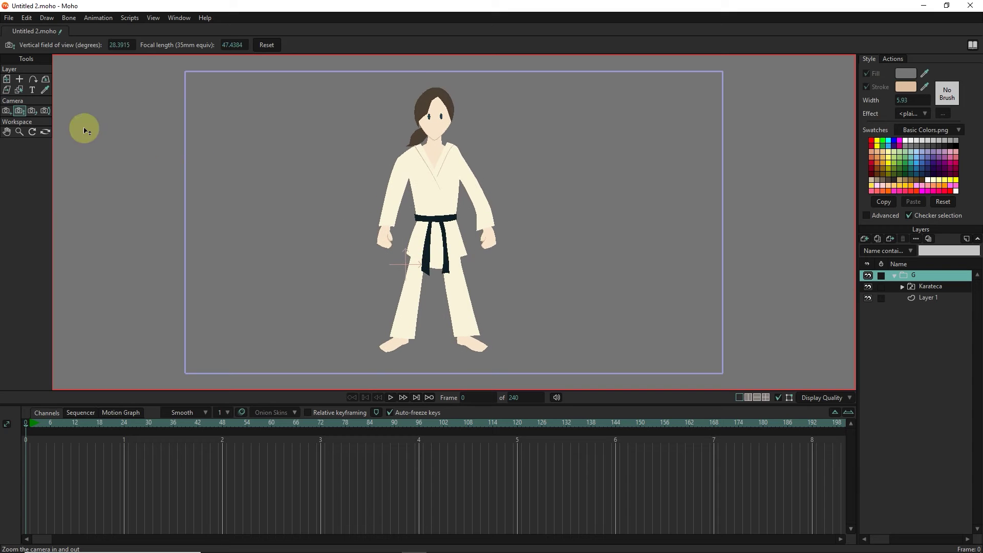
click(265, 45)
- Track the camera left and down, roll the scene, then reset the roll upright
click(6, 110)
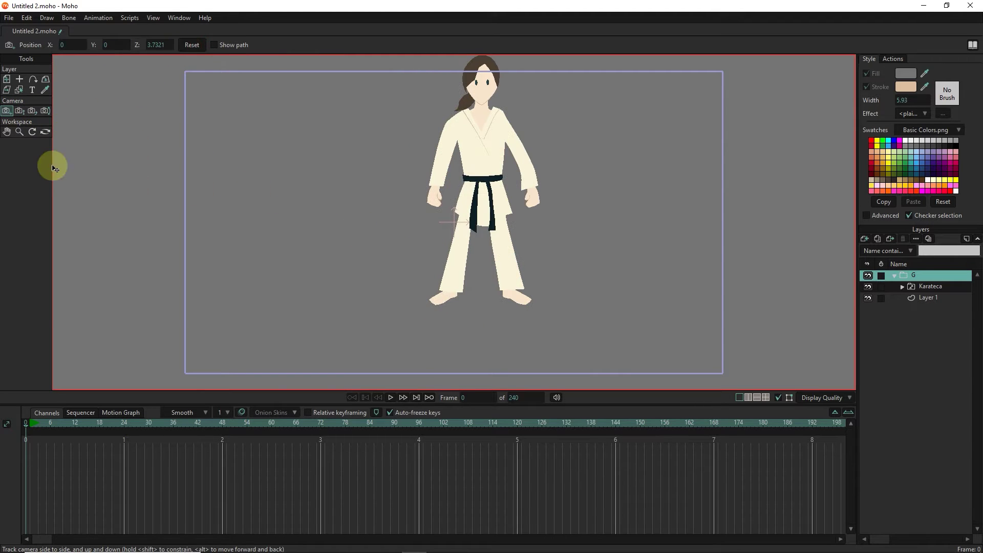
drag(201, 166, 362, 257)
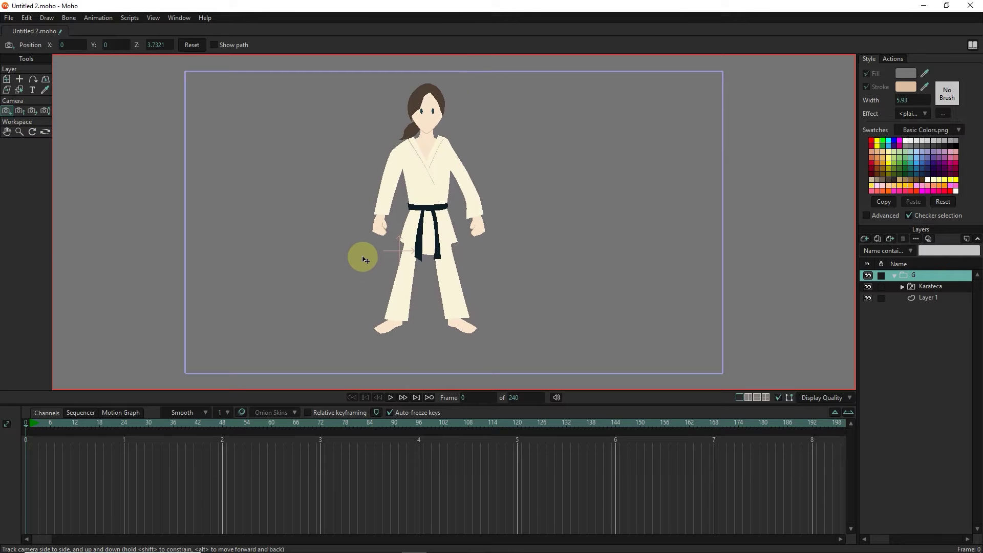
click(32, 110)
mouse_move(407, 240)
mouse_down()
mouse_move(449, 251)
mouse_move(113, 145)
mouse_up()
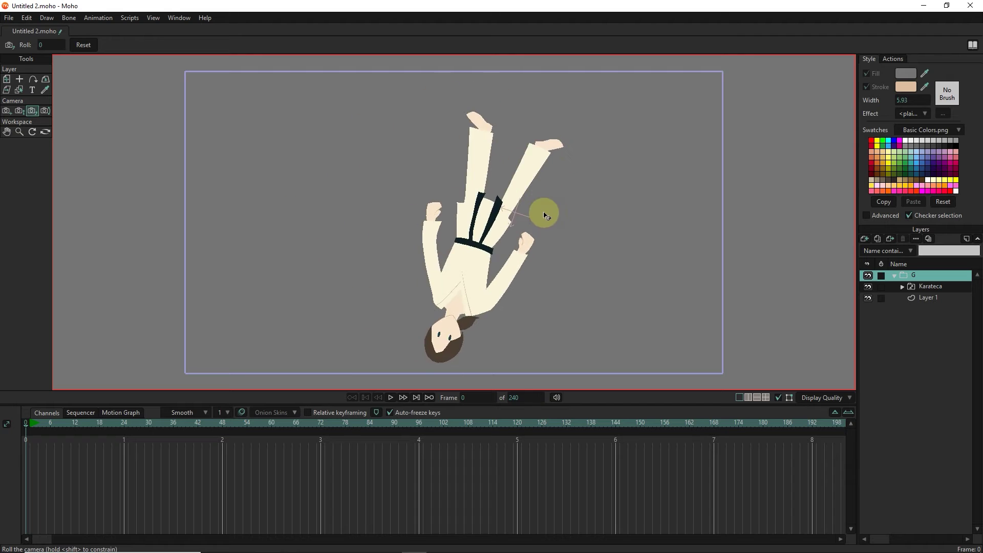
click(81, 45)
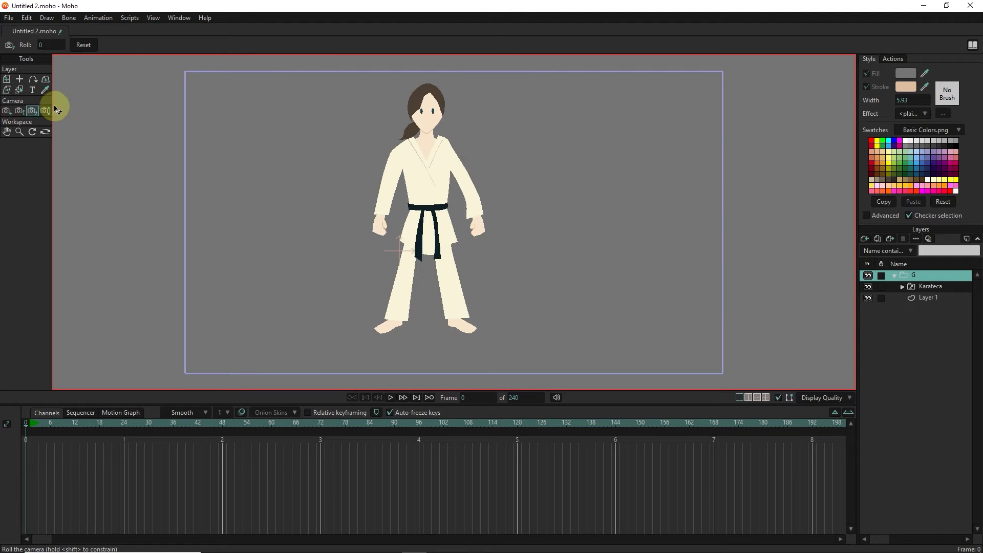
- Pan and tilt the camera away, reset pan/tilt to zero, and zoom the workspace in
click(45, 110)
mouse_move(450, 240)
mouse_down()
mouse_move(423, 207)
mouse_move(441, 257)
mouse_move(437, 248)
mouse_move(464, 244)
mouse_move(429, 262)
mouse_move(106, 194)
mouse_up()
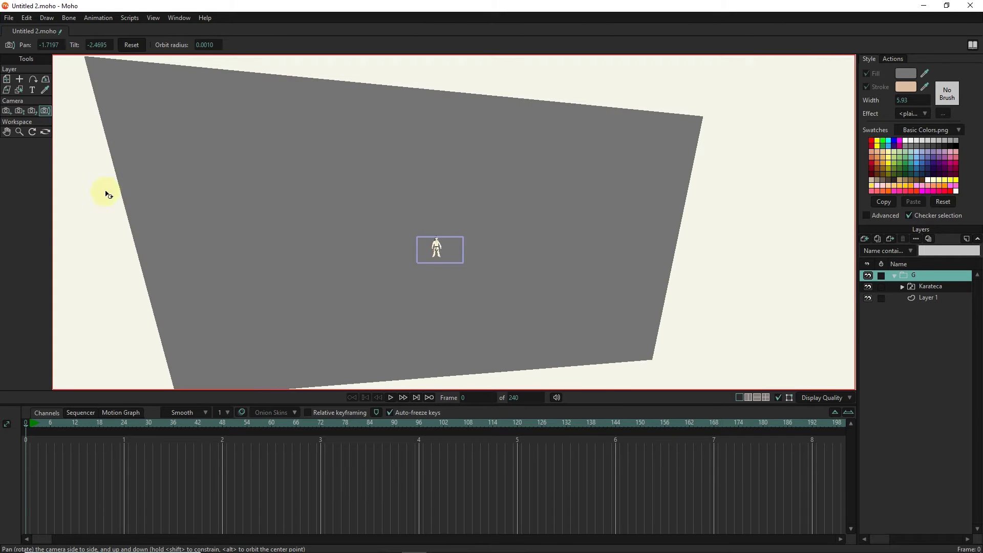
click(132, 45)
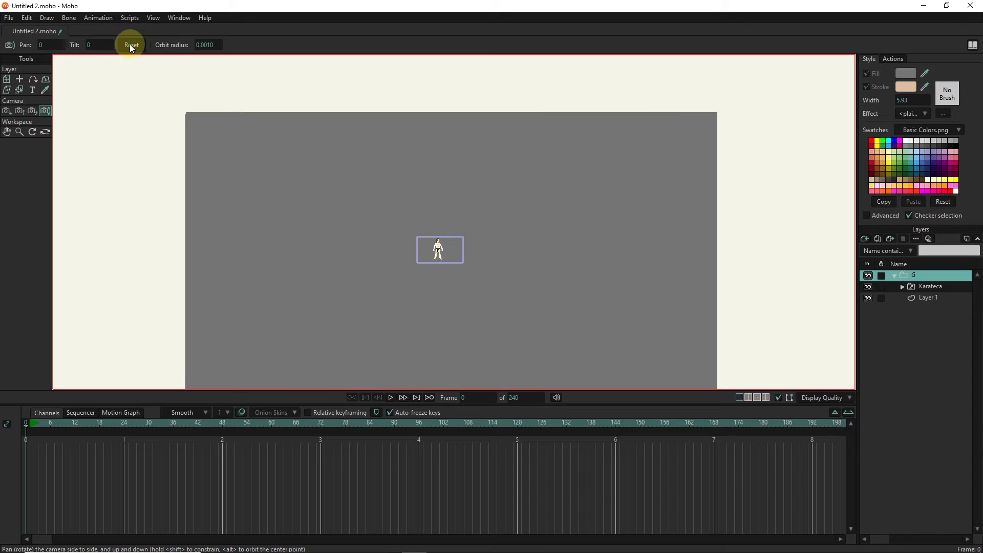
scroll(466, 253, up, 2)
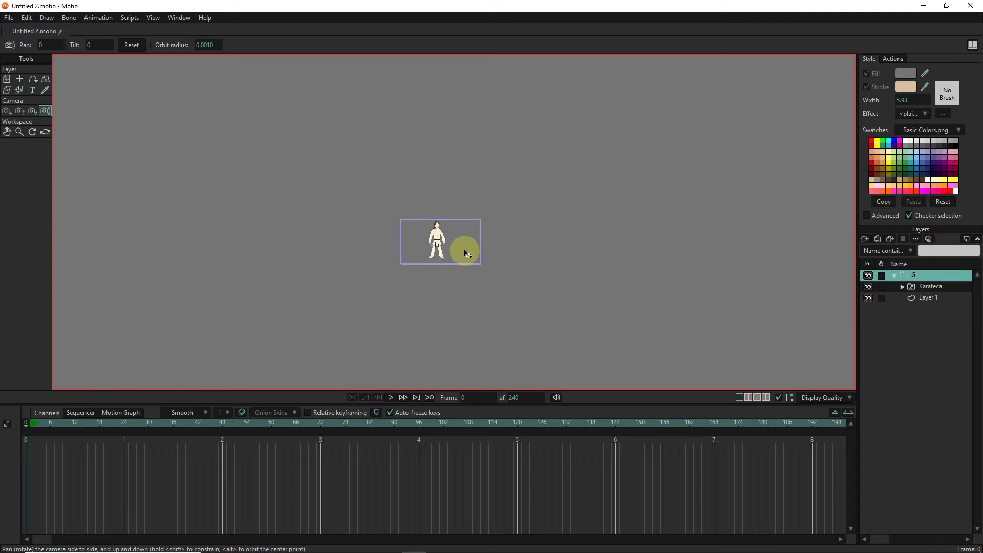
scroll(451, 246, up, 3)
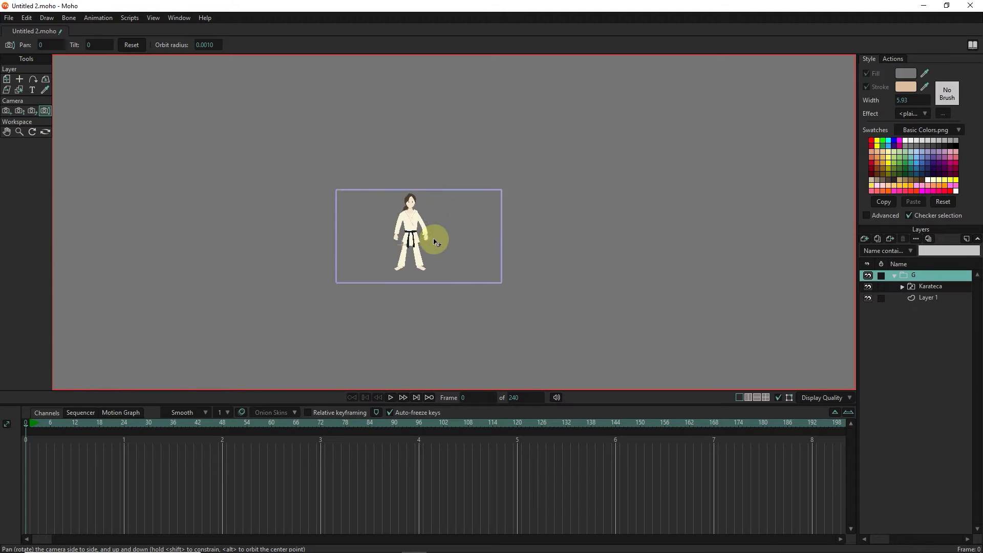
scroll(432, 237, up, 3)
scroll(409, 233, up, 1)
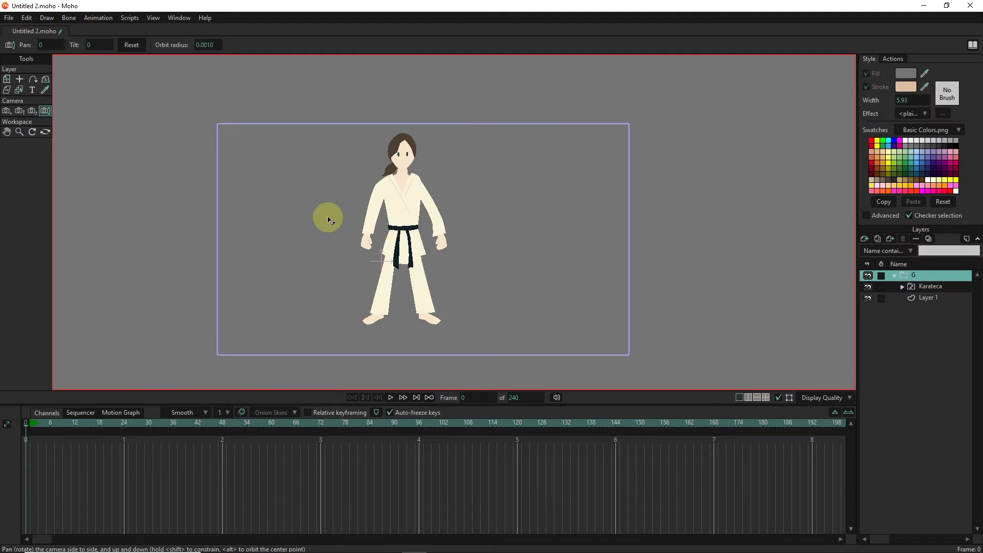
- Reset the workspace view to the camera frame and track the camera slightly sideways
click(47, 132)
click(40, 45)
drag(418, 224, 131, 380)
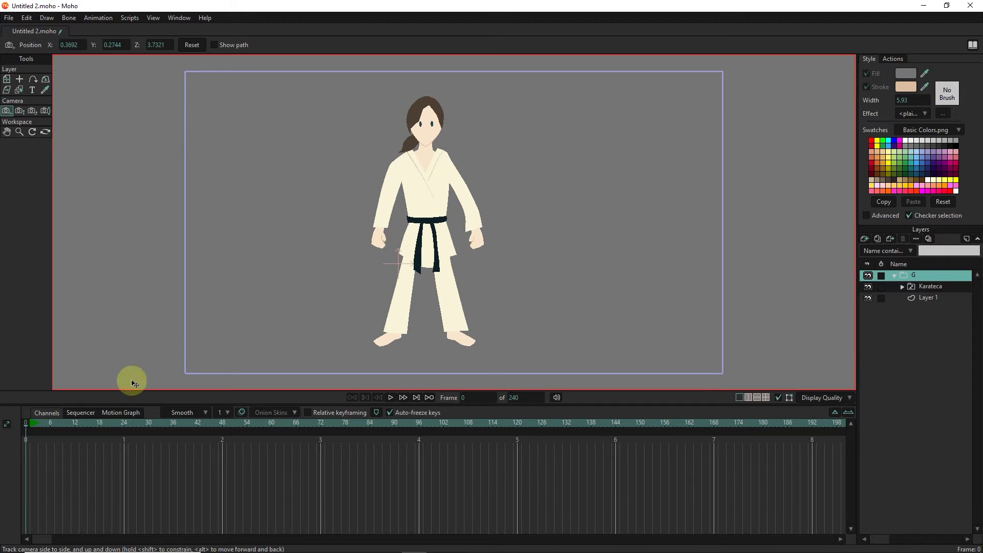
- At the start of the timeline, zoom the camera in twice and track it onto the karateka's upper body
key(8)
click(29, 422)
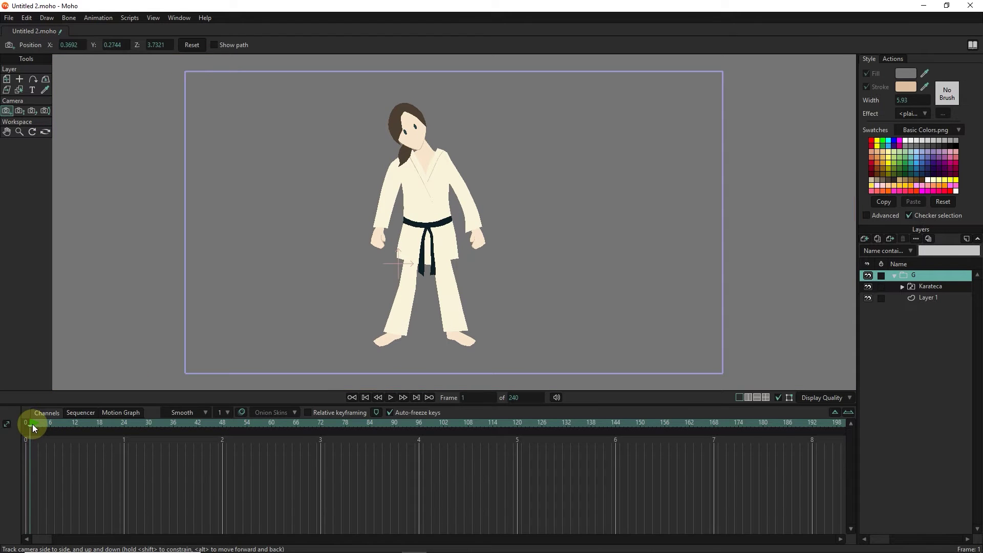
click(20, 112)
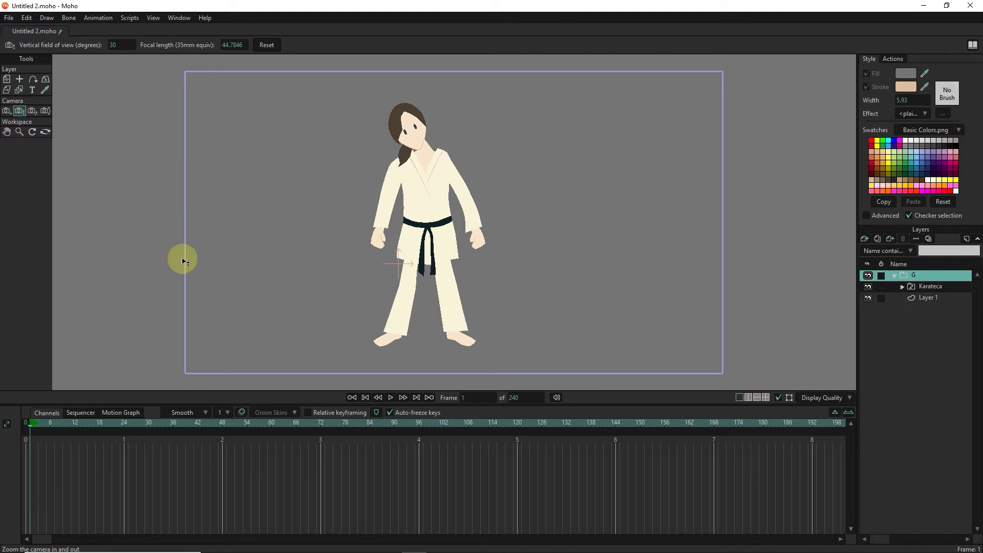
mouse_move(490, 177)
mouse_down()
mouse_move(454, 156)
mouse_move(483, 208)
mouse_up()
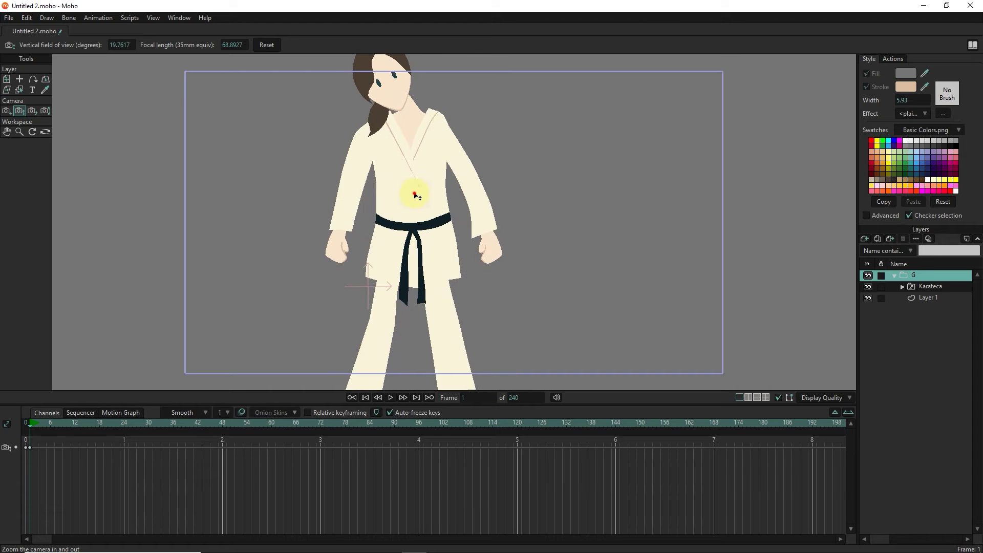
drag(415, 195, 318, 171)
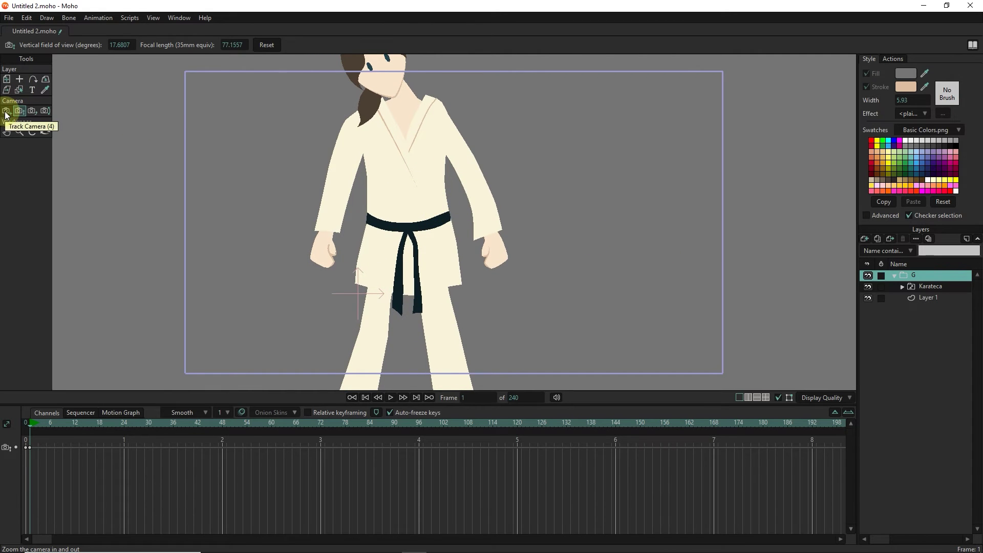
click(6, 116)
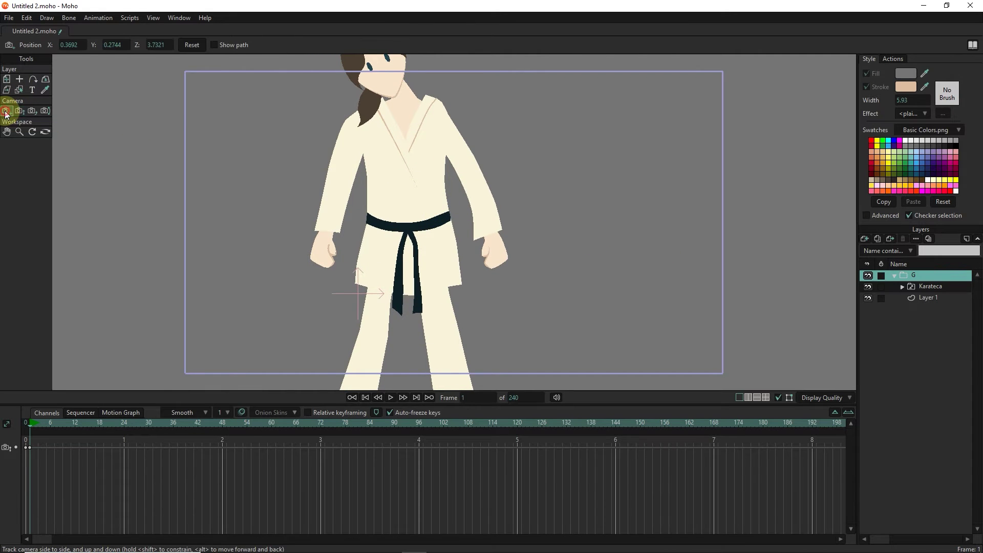
drag(398, 235, 425, 278)
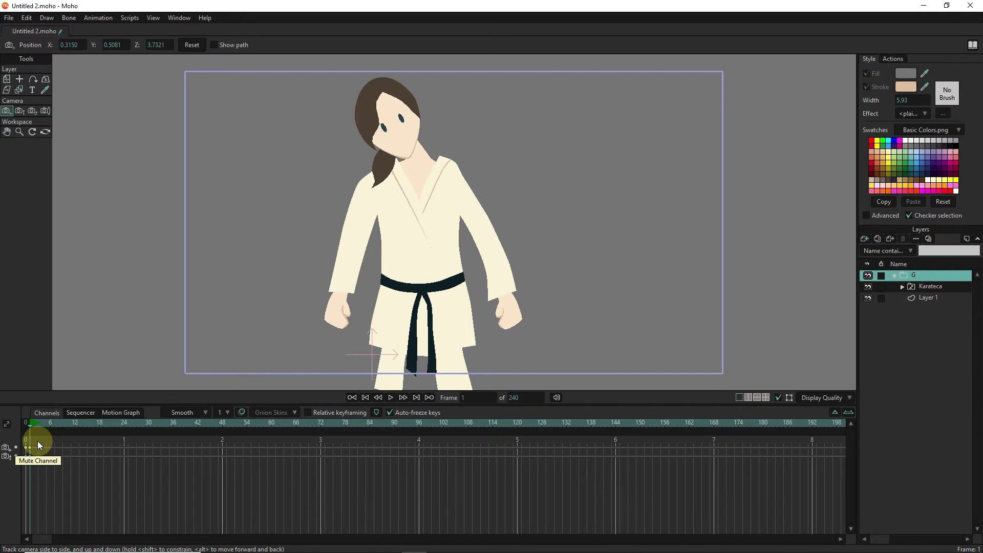
- Copy the frame-0 camera keys, paste them at frame 24, and scrub back to check the hold
key(ctrl+c)
key(ctrl+v)
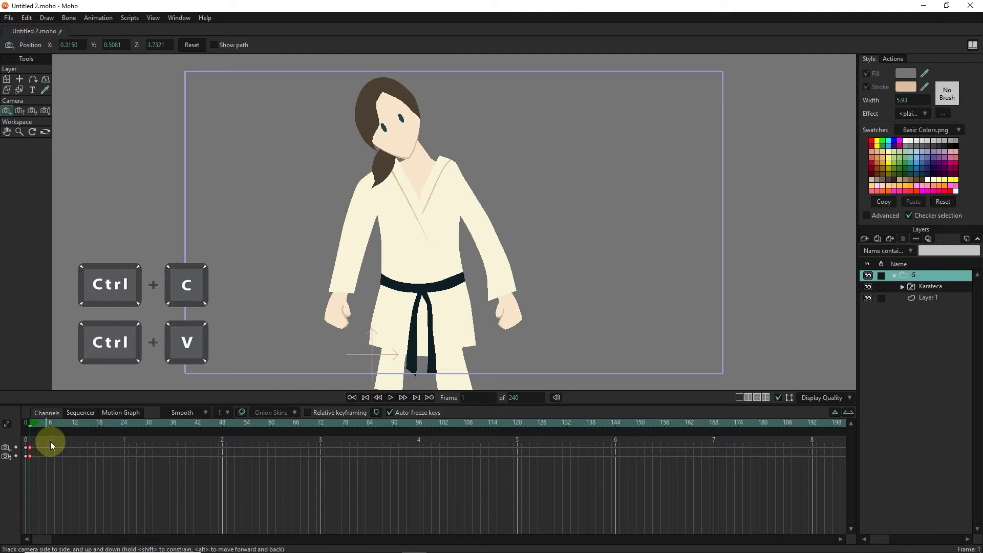
drag(83, 432, 124, 423)
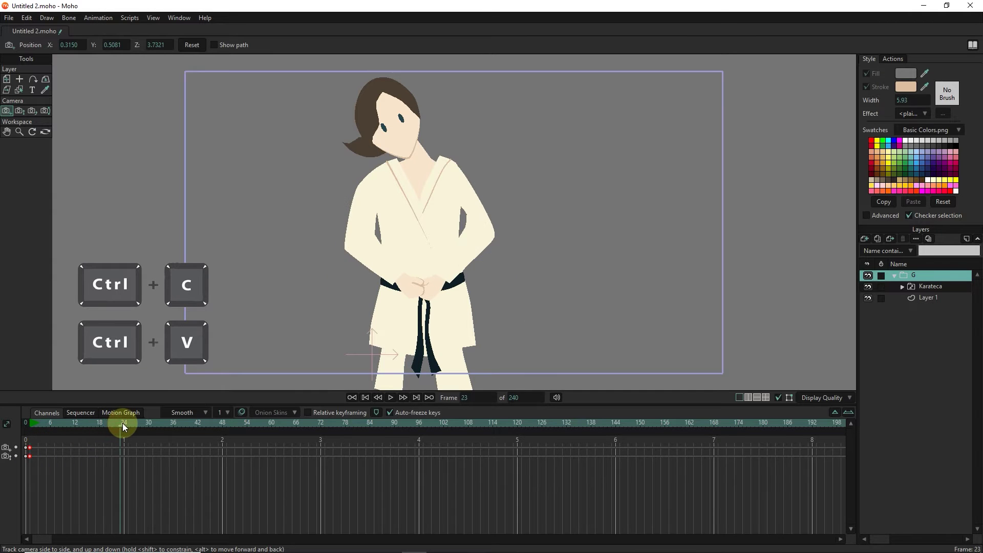
key(ctrl+v)
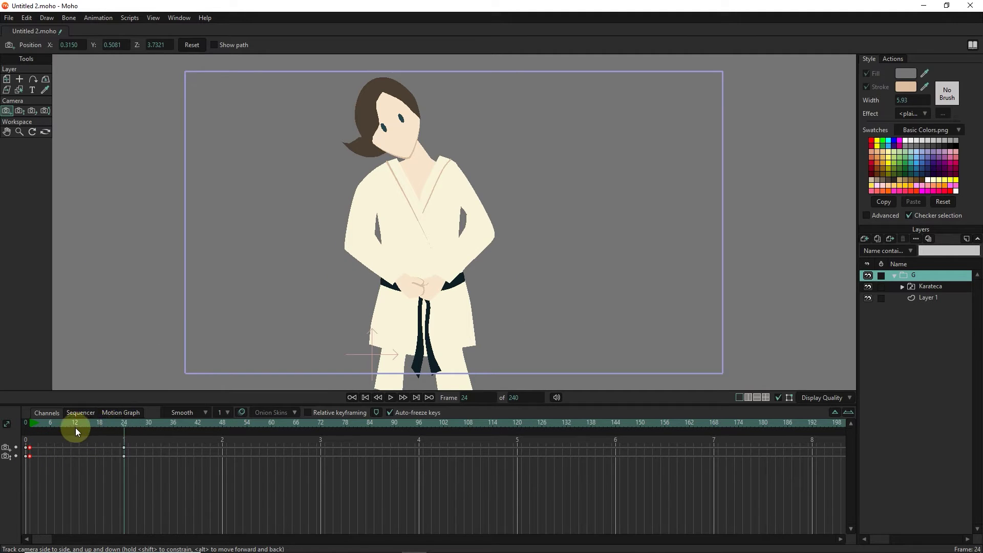
mouse_move(116, 423)
mouse_down()
mouse_move(42, 445)
mouse_move(234, 456)
mouse_move(215, 456)
mouse_up()
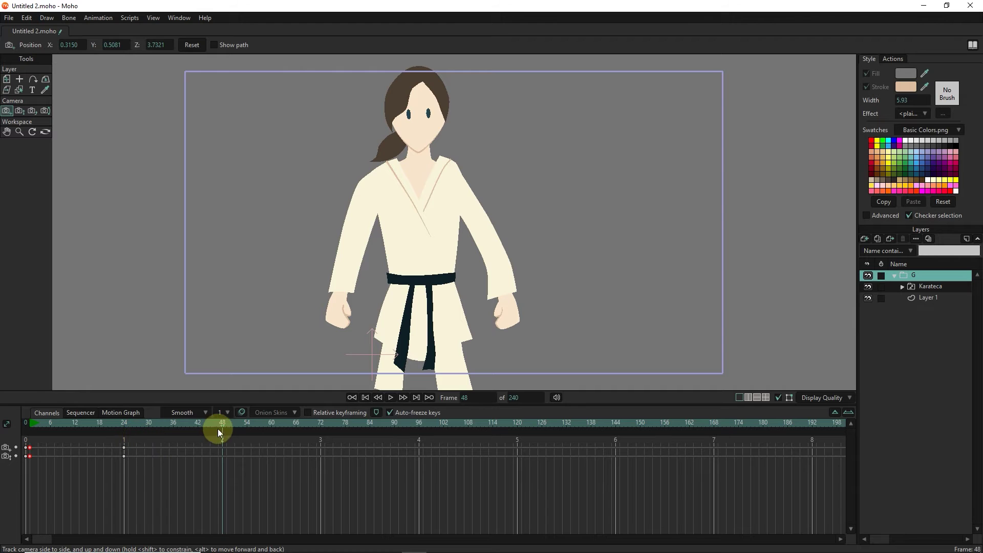
- At frame 48, reset the camera to 30° FOV and raise the framing to fit the whole figure
click(20, 112)
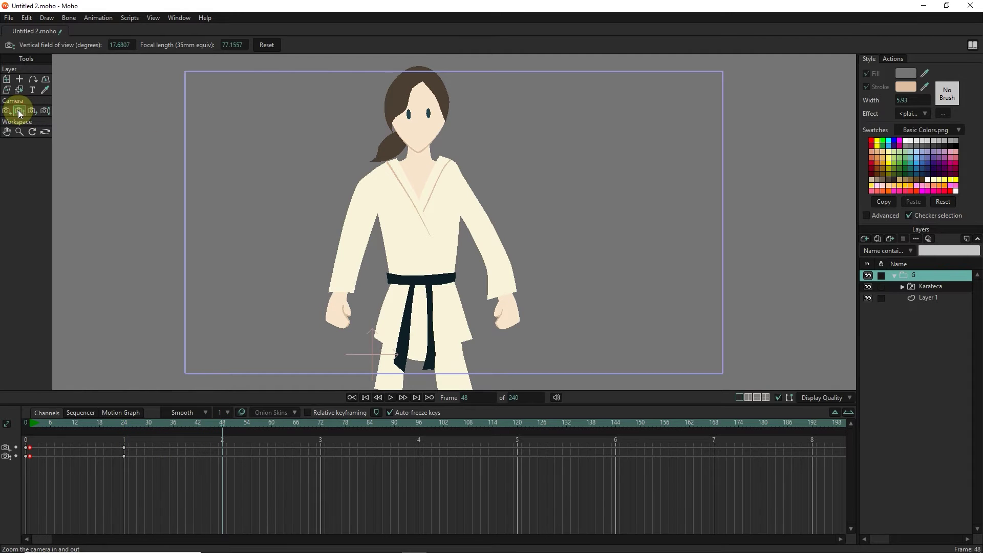
click(266, 45)
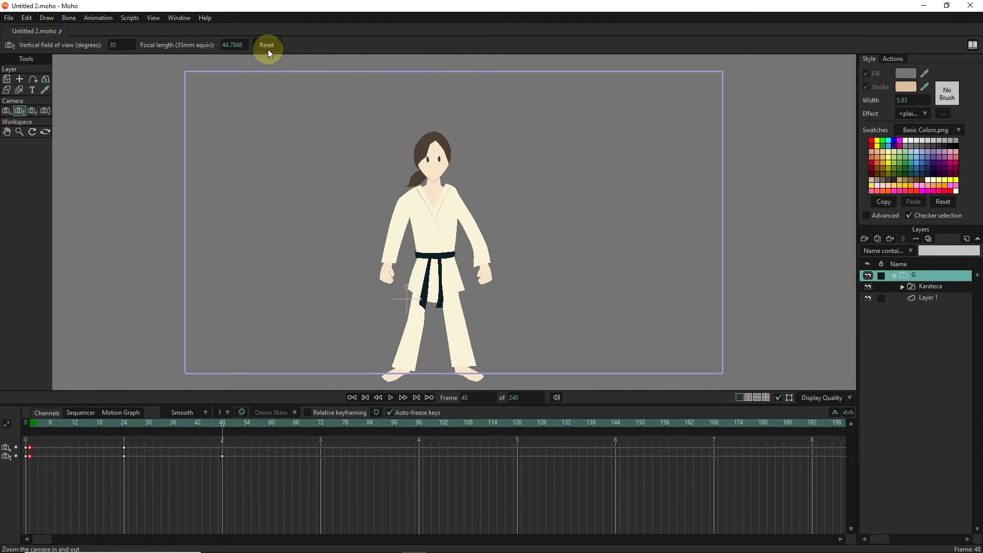
click(6, 110)
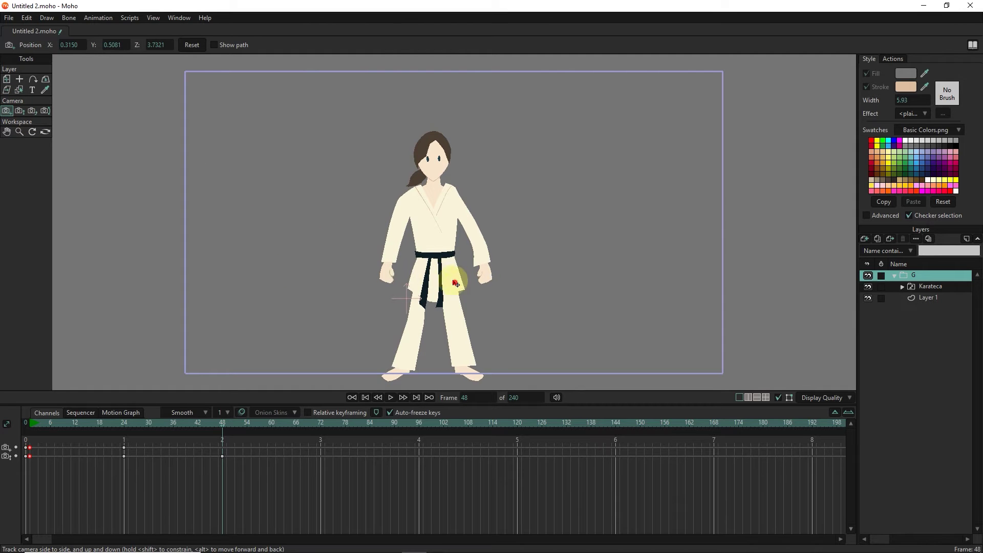
drag(456, 284, 455, 260)
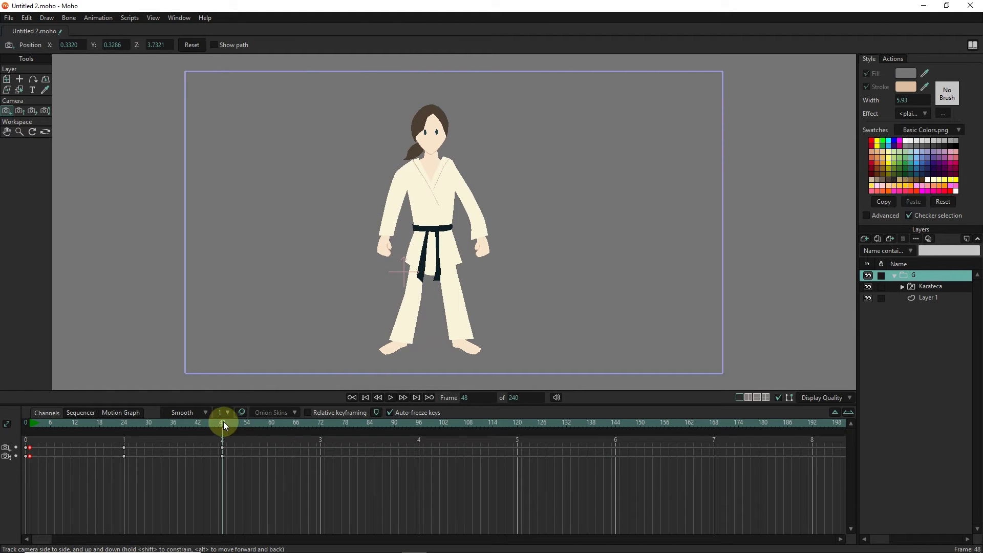
mouse_move(224, 425)
mouse_down()
mouse_move(44, 433)
mouse_move(330, 445)
mouse_move(239, 447)
mouse_up()
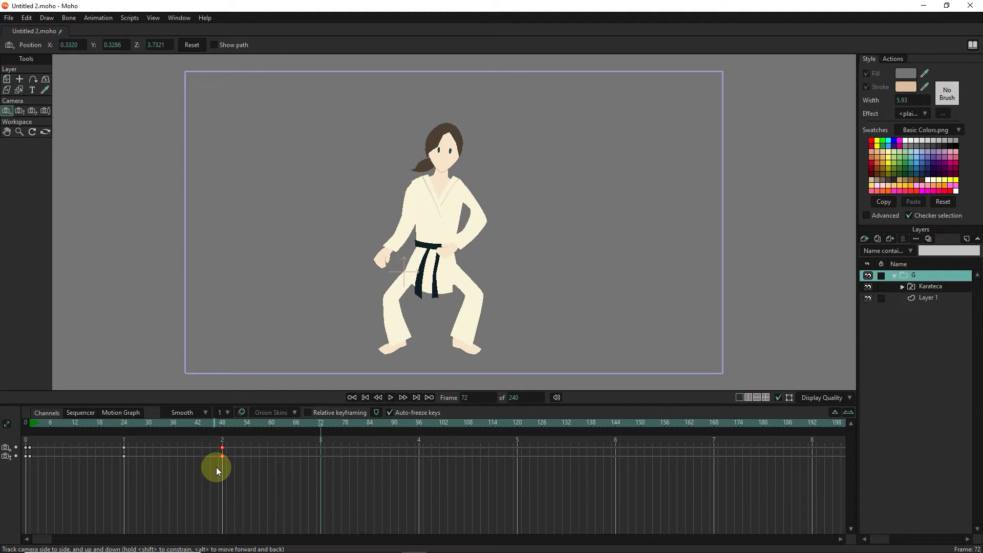
- At frame 76, zoom and pan the camera tight onto the raised leg and torso, then review the kick
mouse_move(329, 422)
mouse_down()
mouse_move(247, 437)
mouse_move(354, 451)
mouse_move(335, 454)
mouse_move(338, 425)
mouse_up()
key(5)
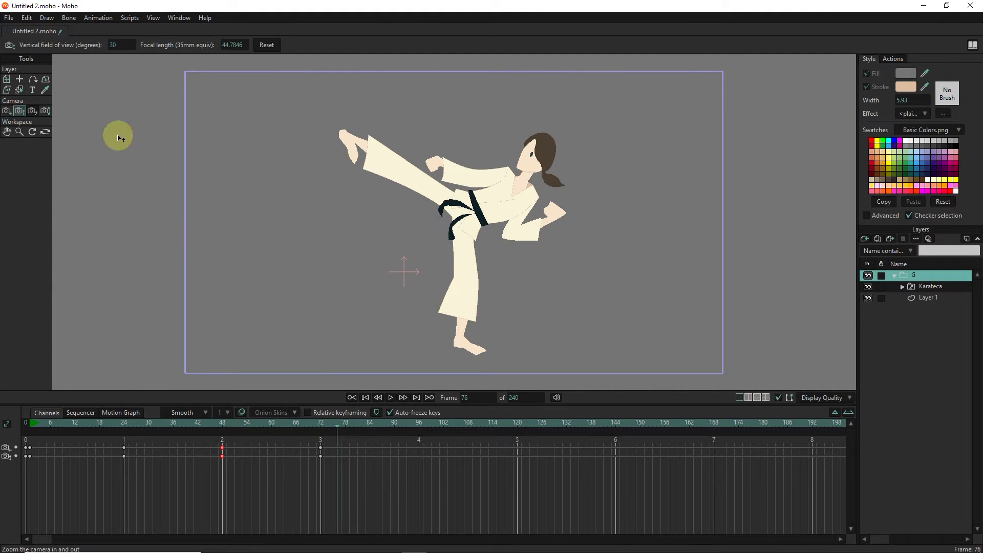
mouse_move(117, 137)
mouse_down()
mouse_move(575, 160)
mouse_move(808, 145)
mouse_up()
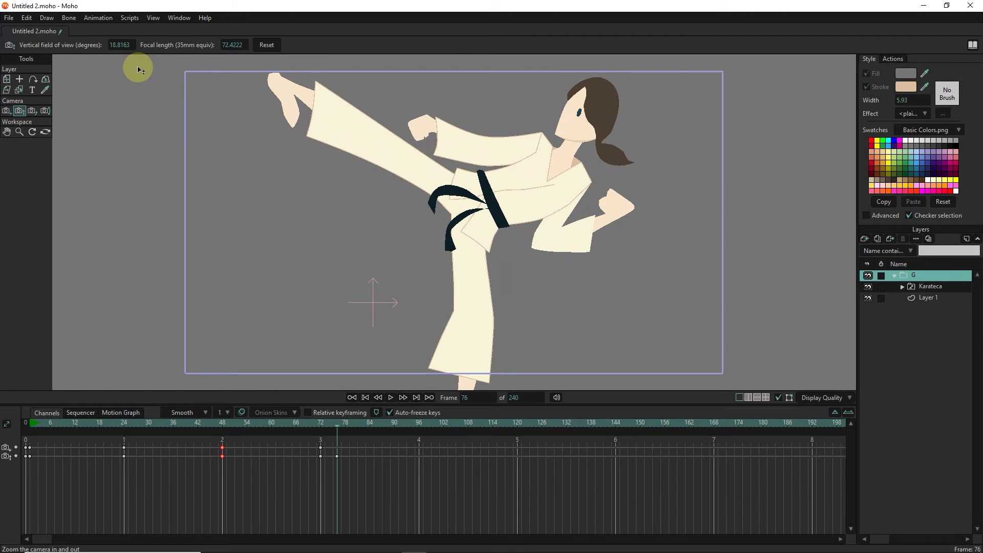
mouse_move(138, 69)
mouse_down()
mouse_move(109, 45)
mouse_move(200, 106)
mouse_move(455, 231)
mouse_move(611, 263)
mouse_up()
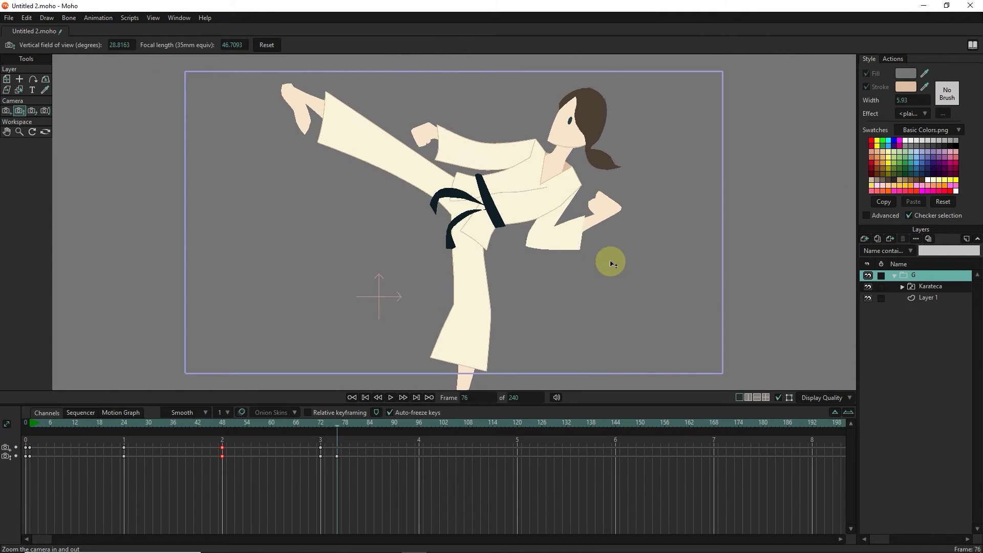
click(6, 111)
drag(147, 138, 468, 219)
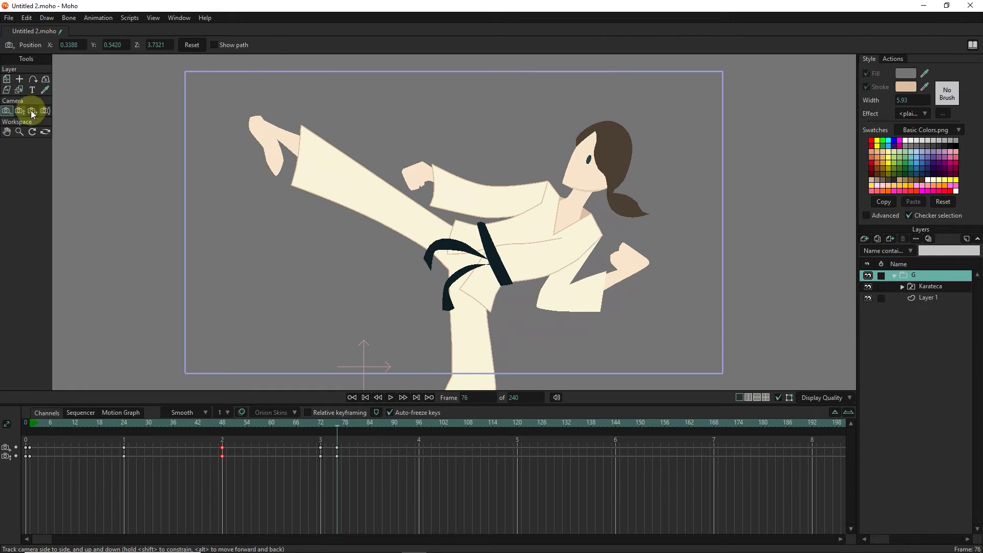
click(19, 111)
drag(377, 213, 401, 219)
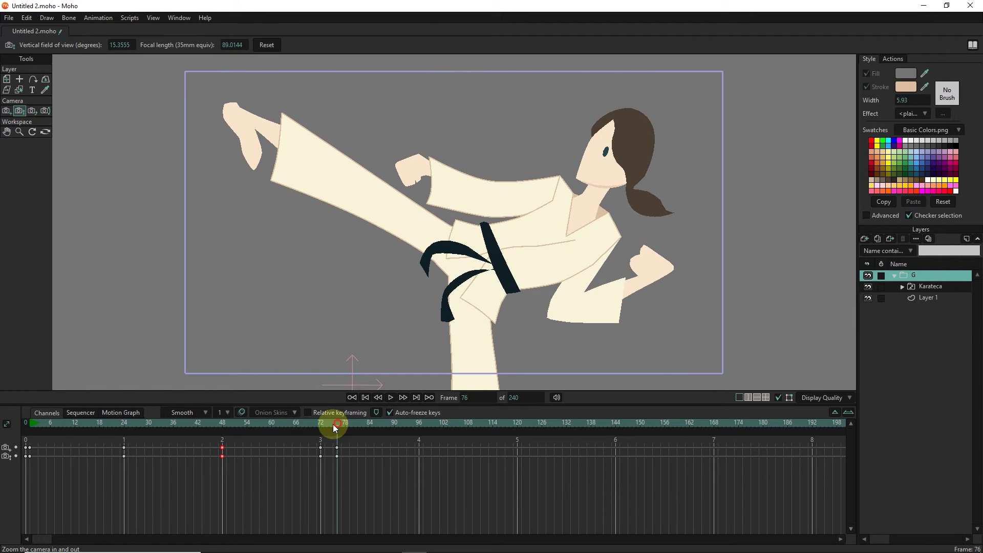
mouse_move(333, 424)
mouse_down()
mouse_move(319, 426)
mouse_move(421, 438)
mouse_up()
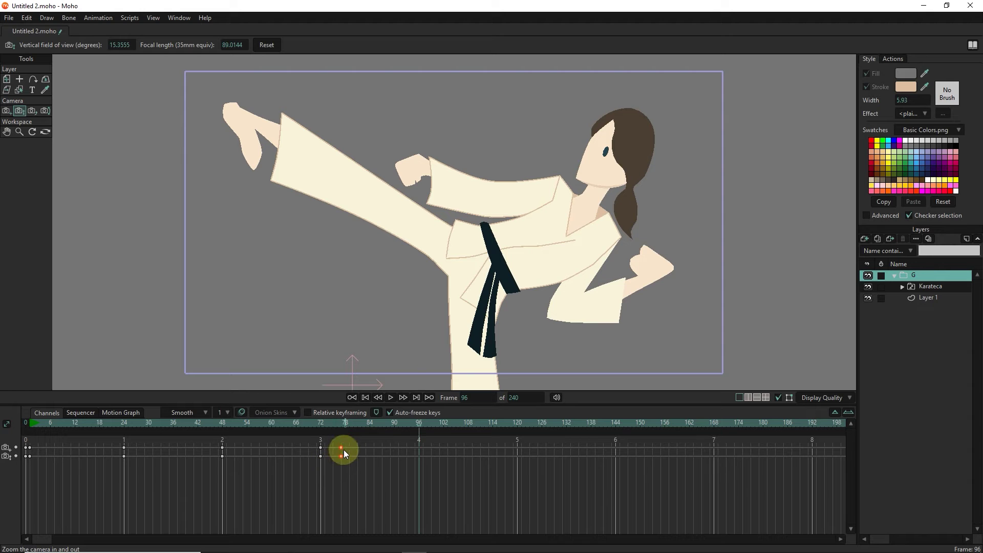
mouse_move(421, 424)
mouse_down()
mouse_move(152, 428)
mouse_move(438, 452)
mouse_up()
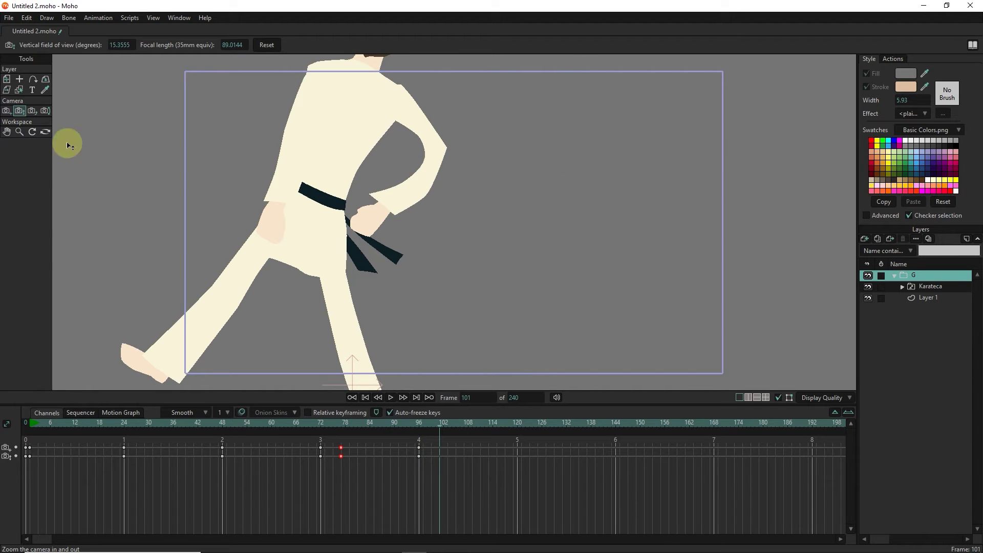
- Near frame 101, widen the camera back out and scrub forward to frame 112
drag(358, 287, 305, 272)
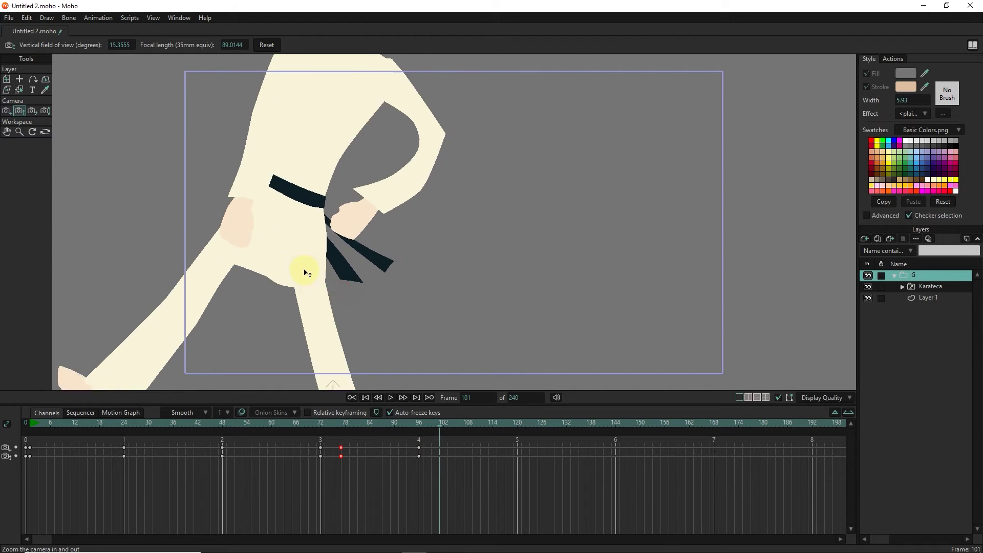
key(ctrl+z)
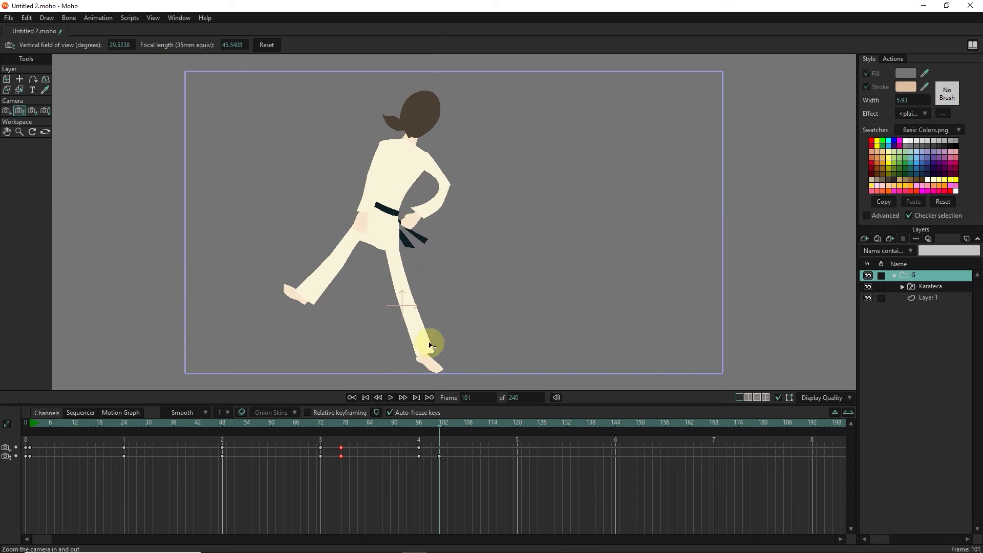
click(435, 425)
mouse_move(431, 424)
mouse_down()
mouse_move(493, 434)
mouse_move(466, 434)
mouse_move(484, 435)
mouse_up()
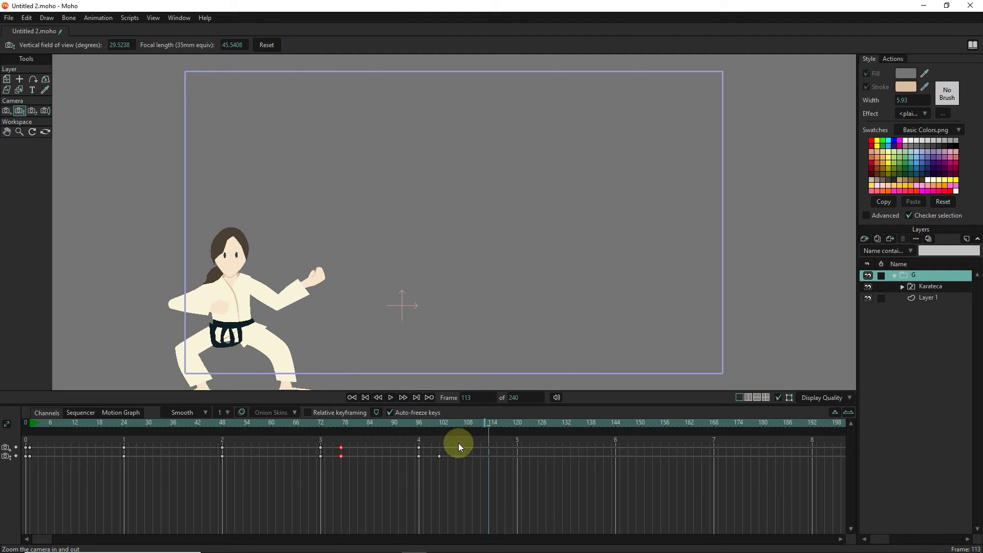
click(487, 425)
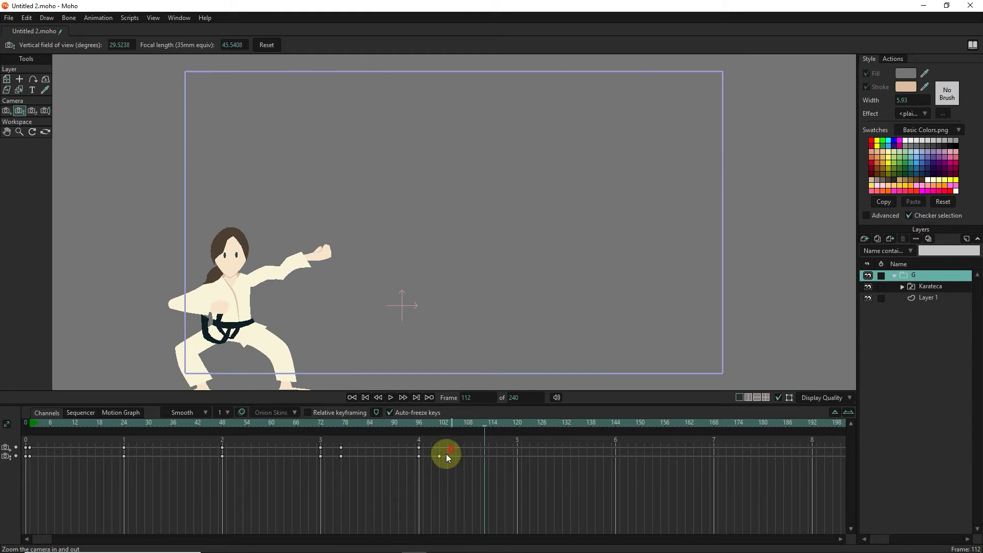
- Pan the camera to recentre the karateka, review to frame 118, and adjust the camera keys near frame 120
click(6, 111)
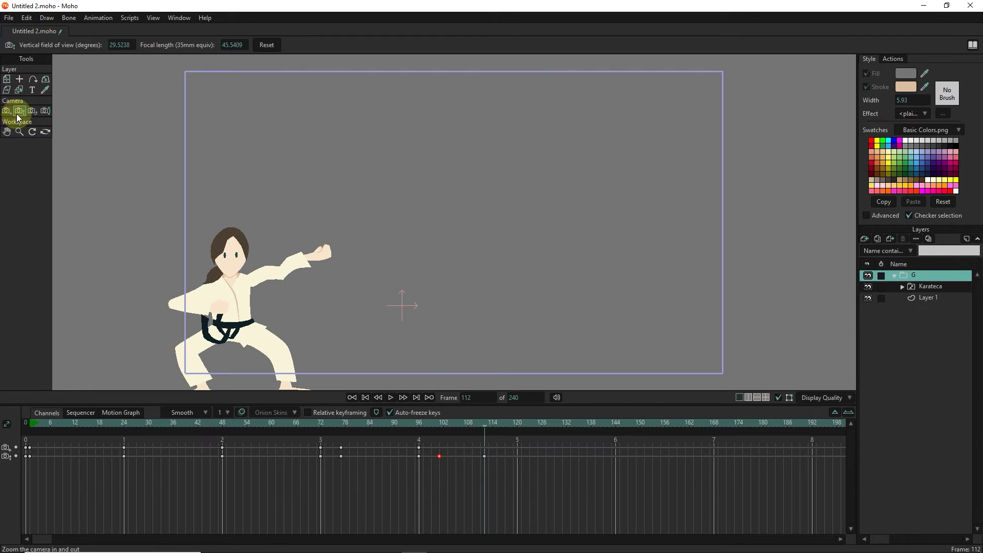
drag(331, 323, 358, 328)
mouse_move(487, 422)
mouse_down()
mouse_move(432, 431)
mouse_move(468, 436)
mouse_move(439, 436)
mouse_up()
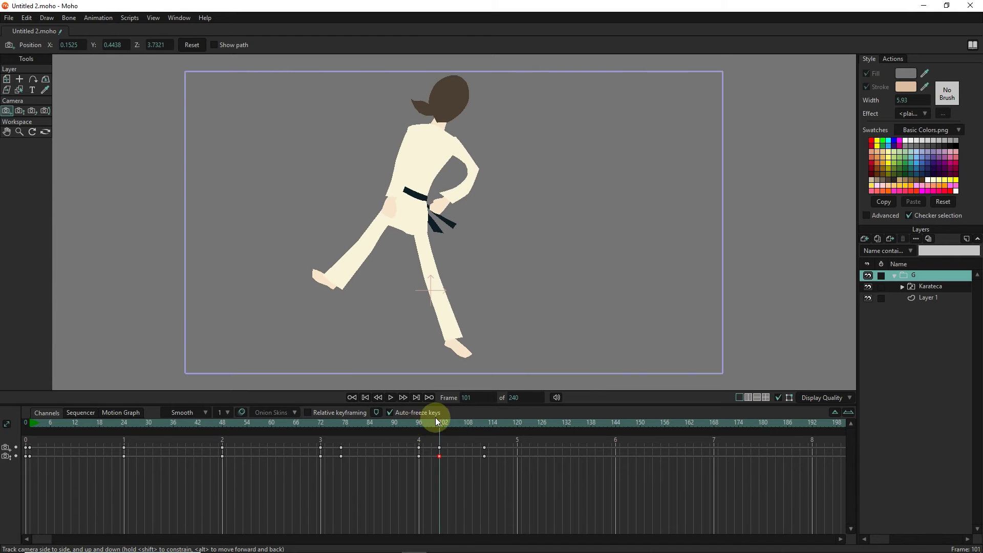
mouse_move(437, 421)
mouse_down()
mouse_move(438, 430)
mouse_move(518, 436)
mouse_up()
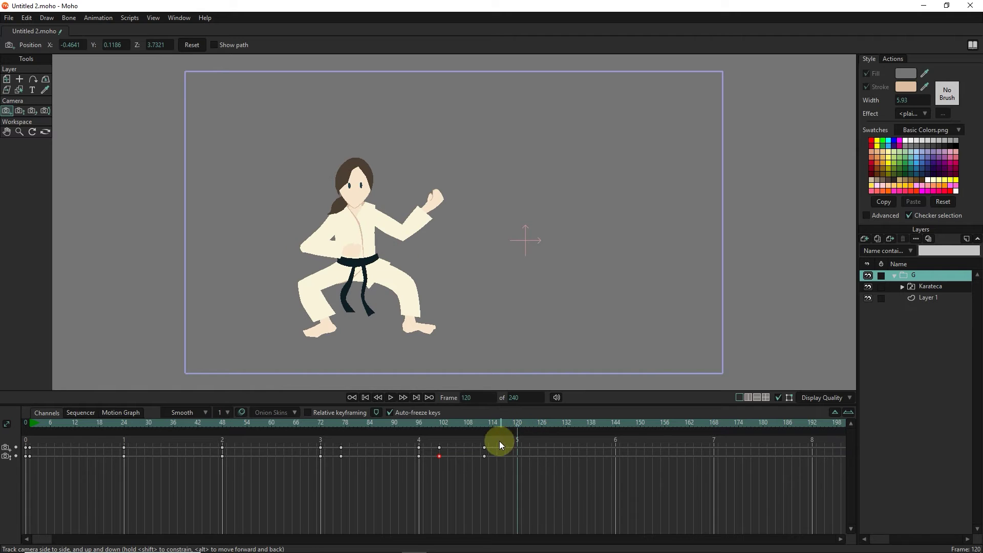
mouse_move(537, 426)
mouse_down()
mouse_move(465, 440)
mouse_move(514, 443)
mouse_move(473, 445)
mouse_move(488, 445)
mouse_move(489, 456)
mouse_move(496, 443)
mouse_move(478, 455)
mouse_up()
click(517, 445)
drag(512, 468, 520, 438)
click(19, 110)
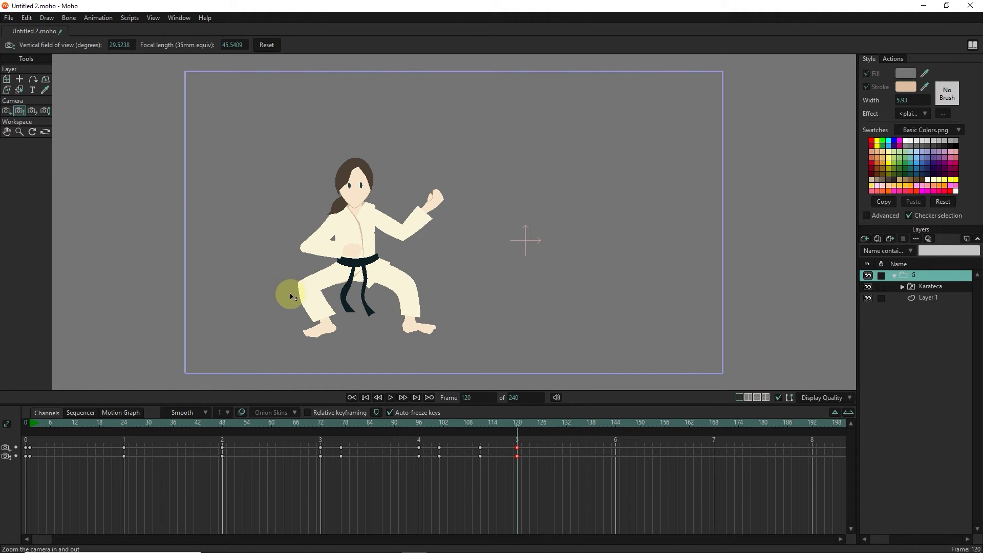
- Zoom the camera in on the crouching stance and pan to reframe it
drag(291, 298, 538, 267)
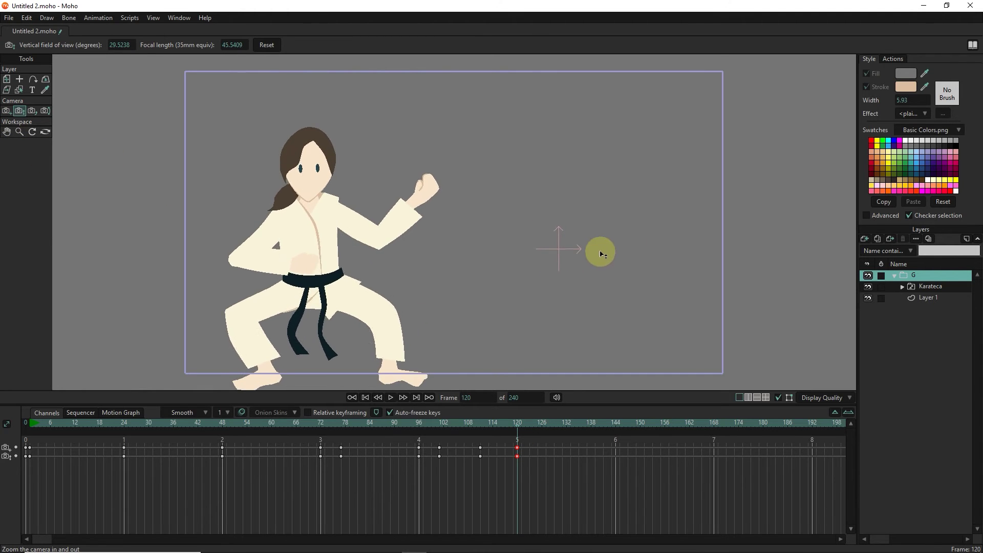
drag(602, 254, 32, 77)
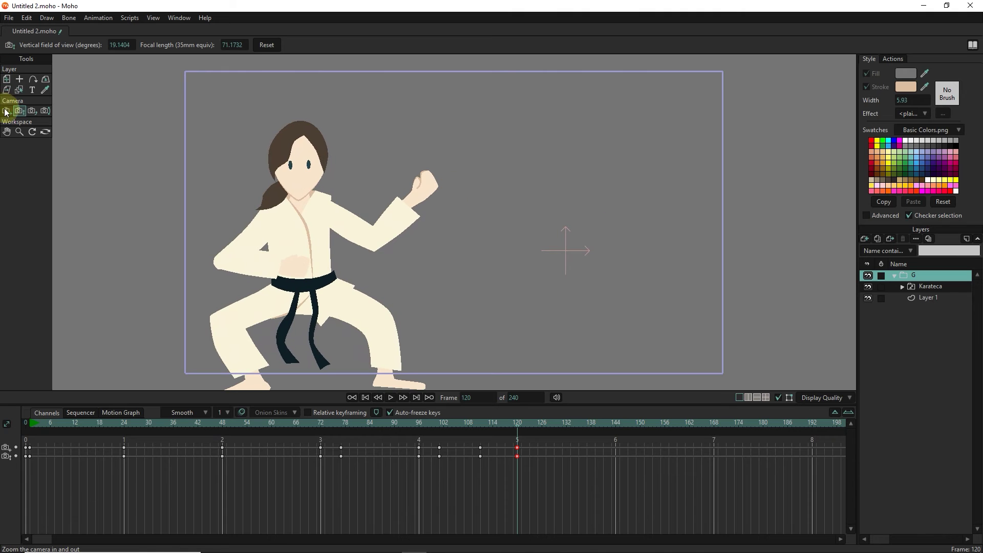
click(6, 111)
mouse_move(230, 237)
mouse_down()
mouse_move(310, 215)
mouse_move(368, 356)
mouse_up()
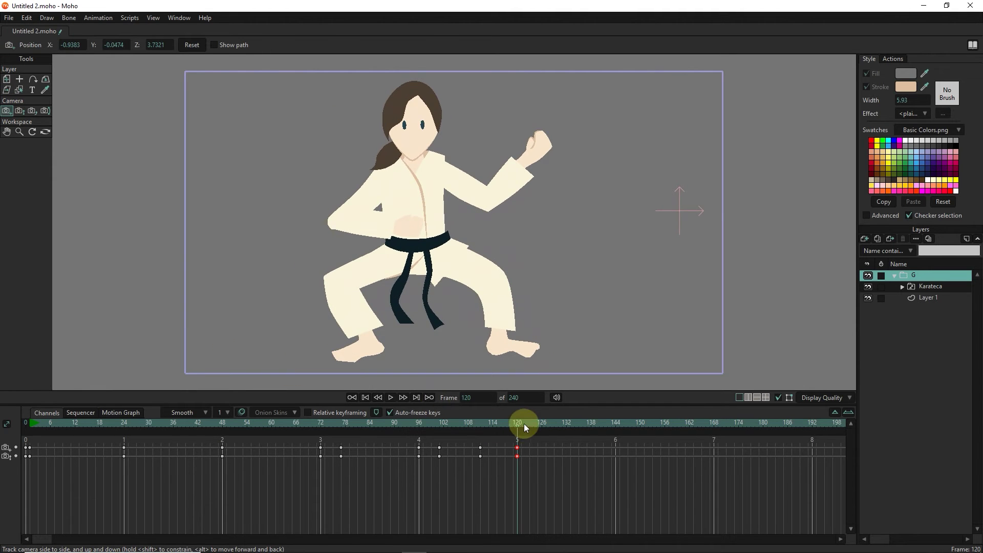
mouse_move(524, 423)
mouse_down()
mouse_move(134, 419)
mouse_move(466, 437)
mouse_move(552, 429)
mouse_move(543, 430)
mouse_up()
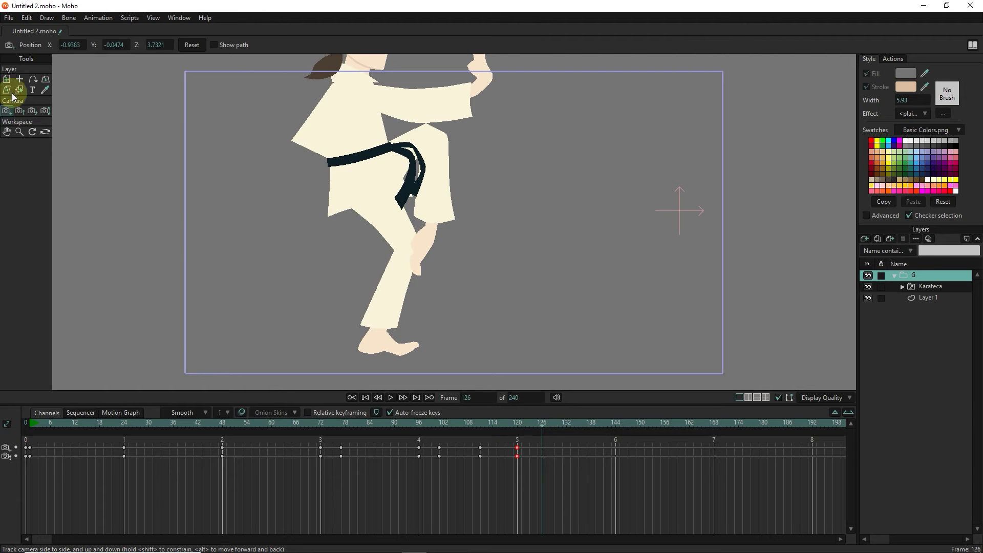
- At frame 126, zoom the camera out and back in on the karateka, then preview to frame 137
click(19, 110)
drag(373, 231, 272, 158)
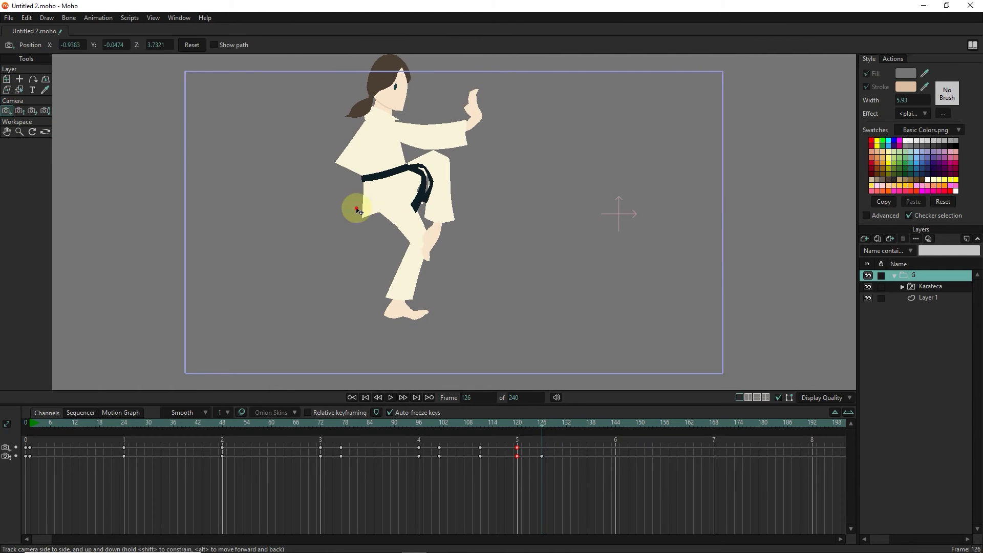
mouse_move(351, 207)
mouse_down()
mouse_move(352, 230)
mouse_move(431, 256)
mouse_move(389, 248)
mouse_up()
click(6, 110)
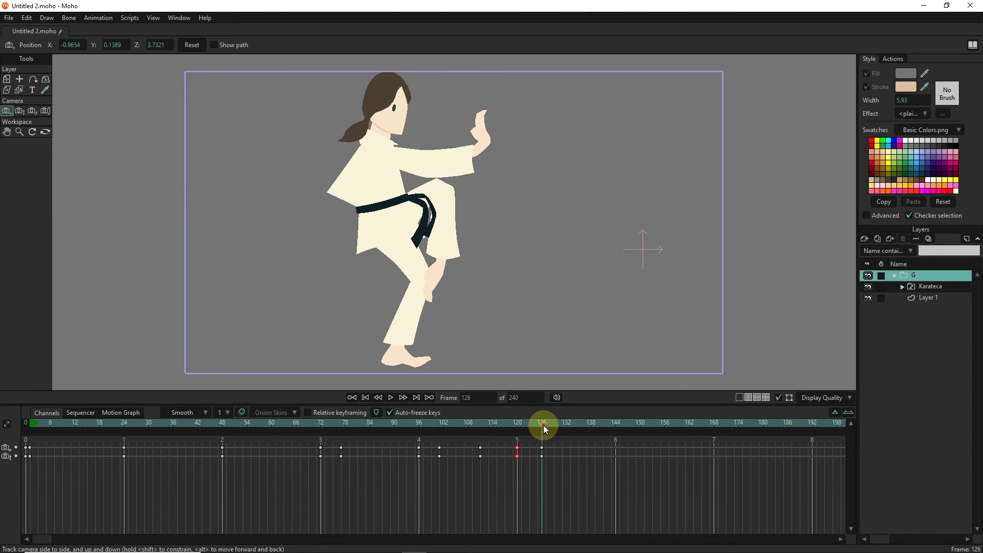
mouse_move(543, 425)
mouse_down()
mouse_move(531, 427)
mouse_move(594, 433)
mouse_up()
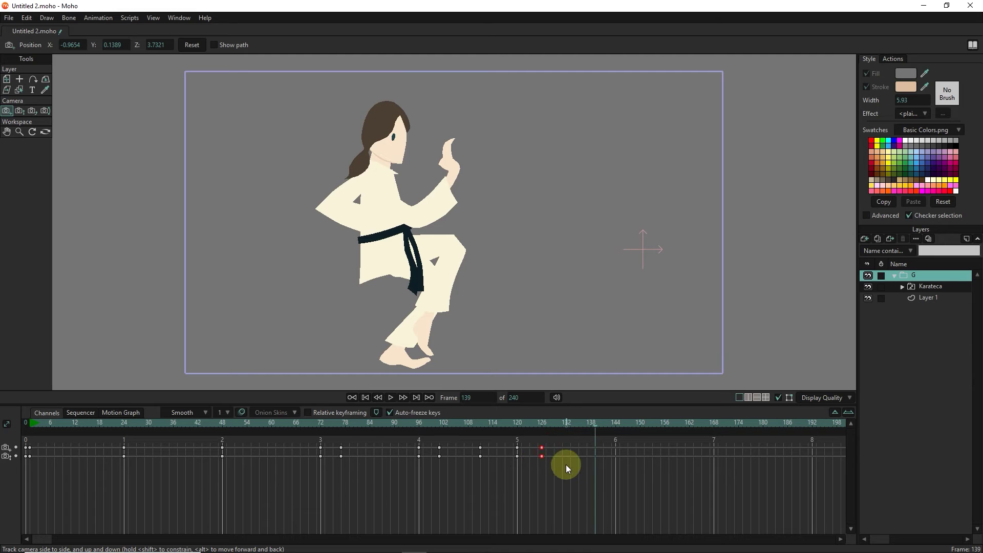
drag(599, 426, 607, 422)
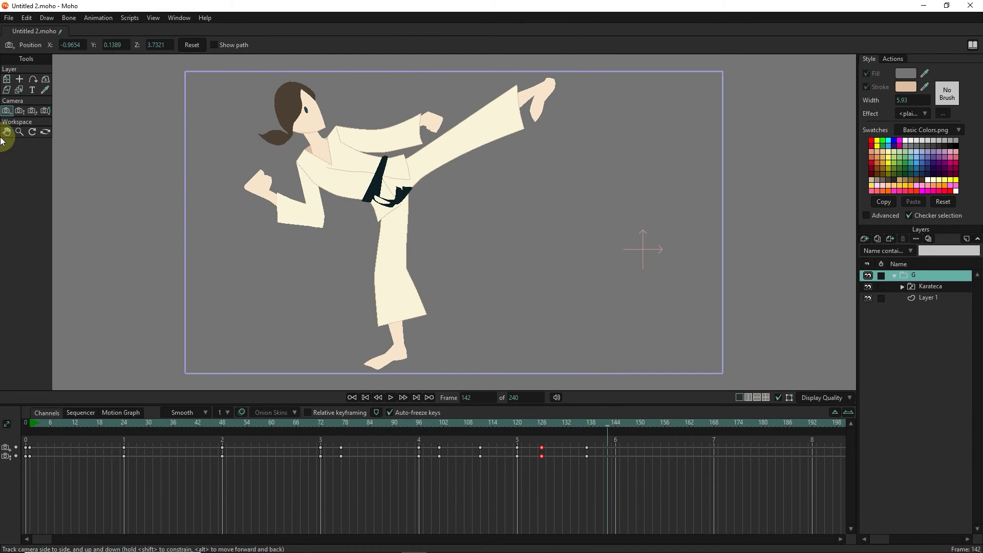
- Near frame 141, zoom and track the camera onto the high kick, moving the key to frame 142
mouse_move(591, 423)
mouse_down()
mouse_move(546, 425)
mouse_move(607, 424)
mouse_up()
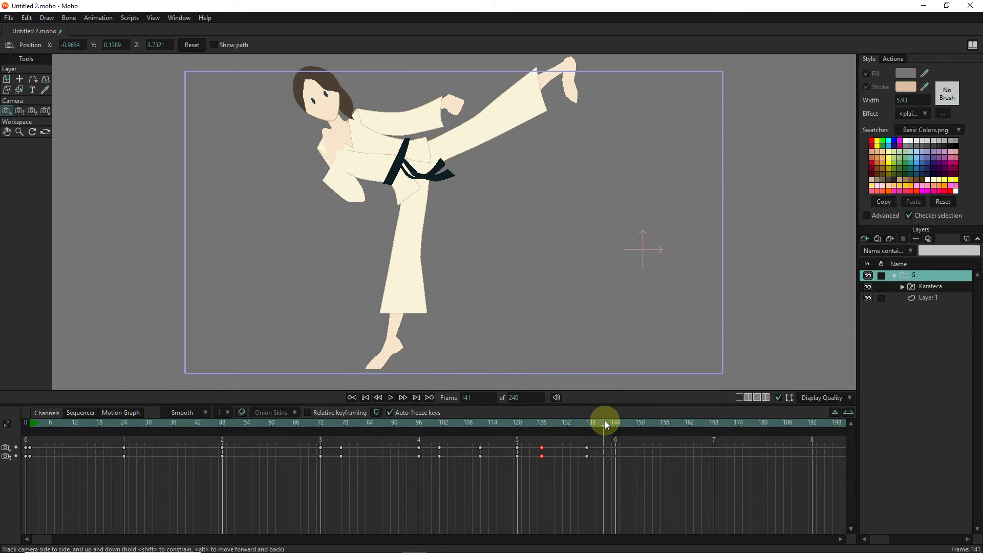
click(20, 110)
drag(351, 157, 359, 184)
click(6, 111)
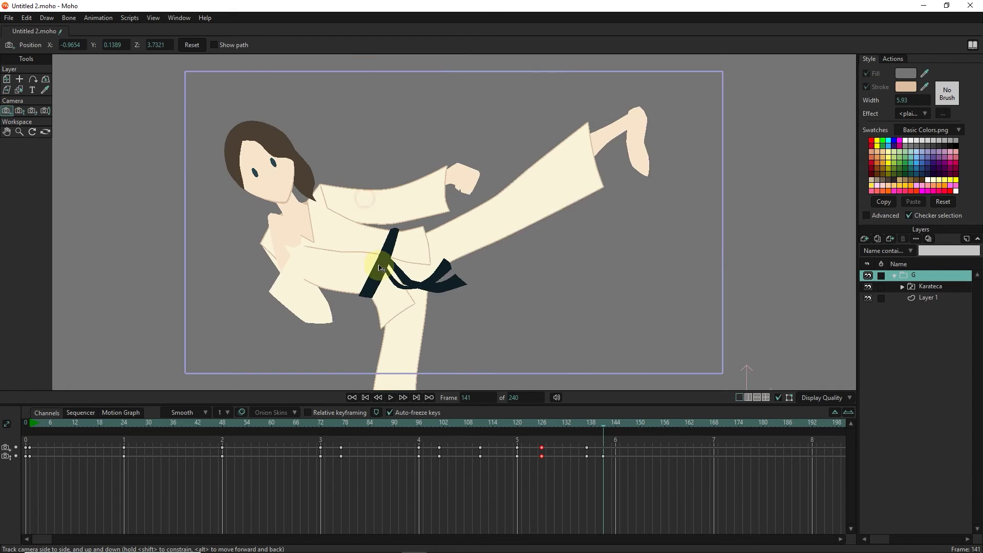
drag(746, 373, 389, 264)
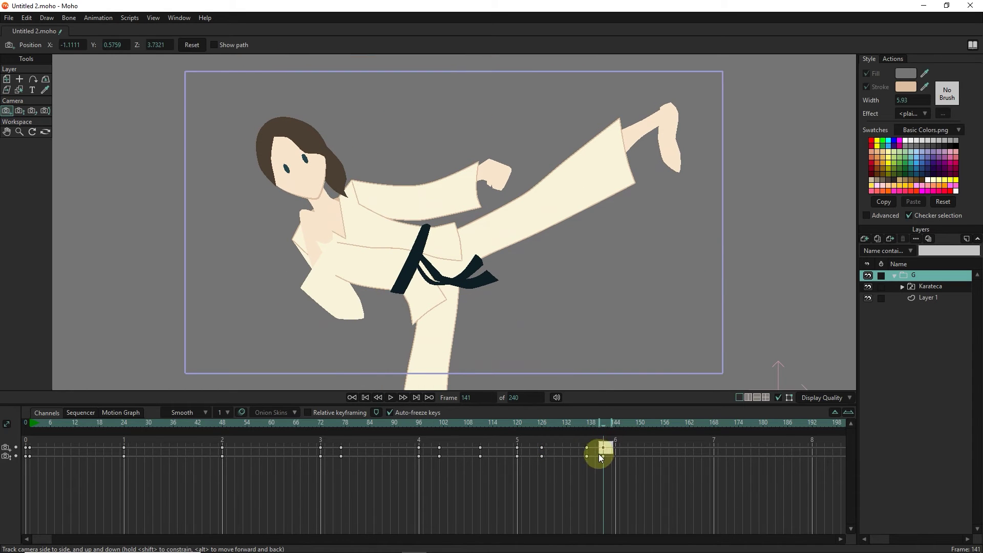
drag(604, 456, 608, 456)
- Scrub forward, pan the workspace view up, and stop at frame 172
mouse_move(586, 424)
mouse_down()
mouse_move(735, 414)
mouse_move(685, 416)
mouse_move(716, 417)
mouse_up()
drag(487, 287, 496, 259)
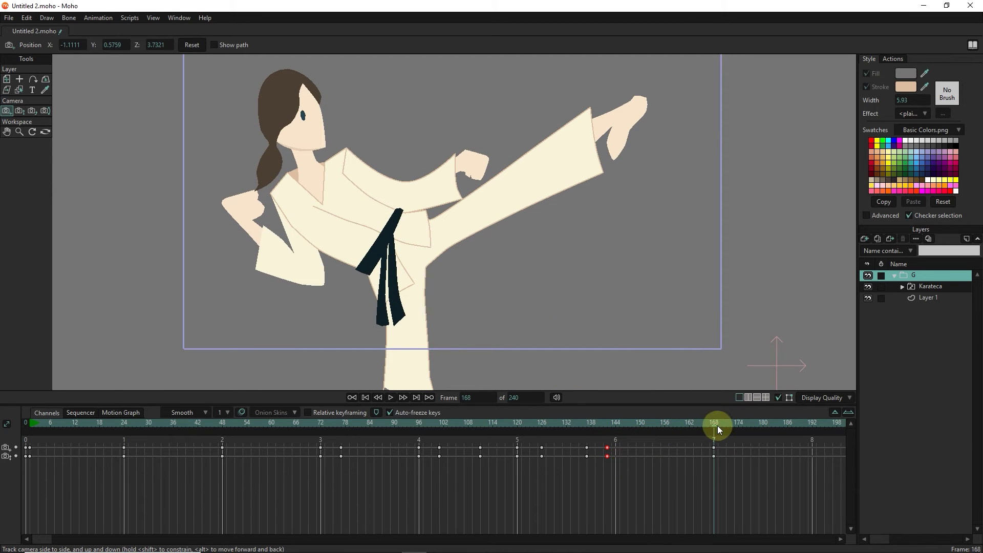
drag(718, 425, 731, 428)
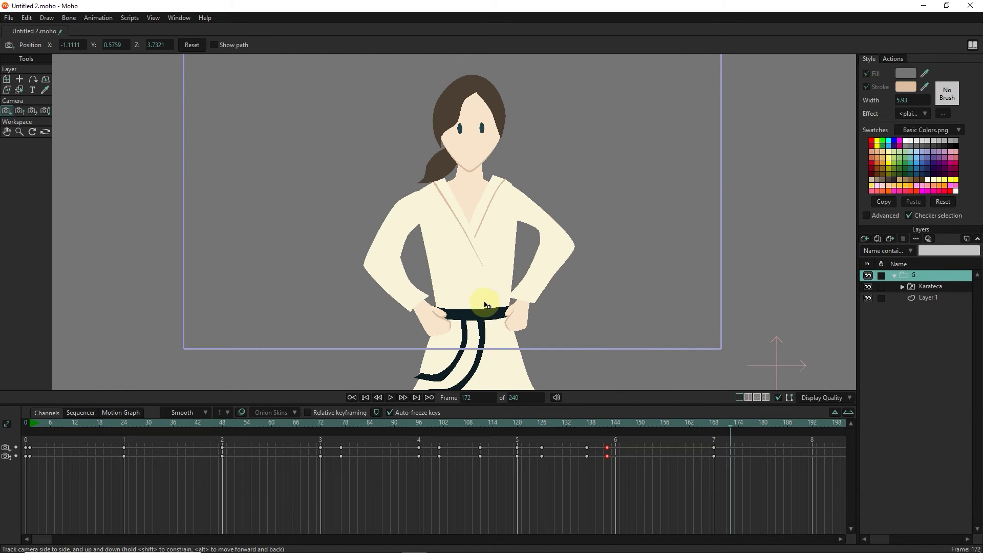
- At frame 172, reset the camera zoom, then track and zoom to centre the full-body karateka
click(19, 111)
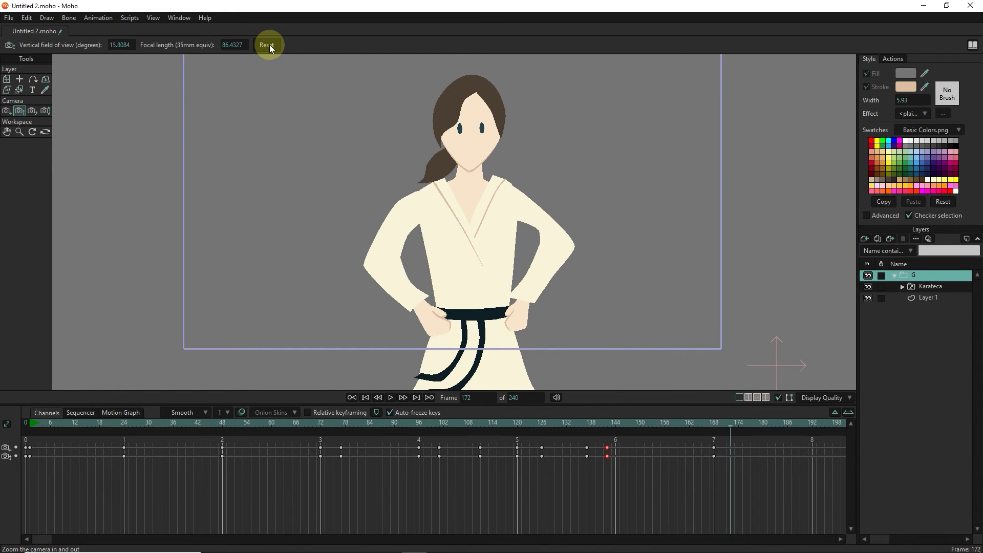
click(268, 44)
click(6, 111)
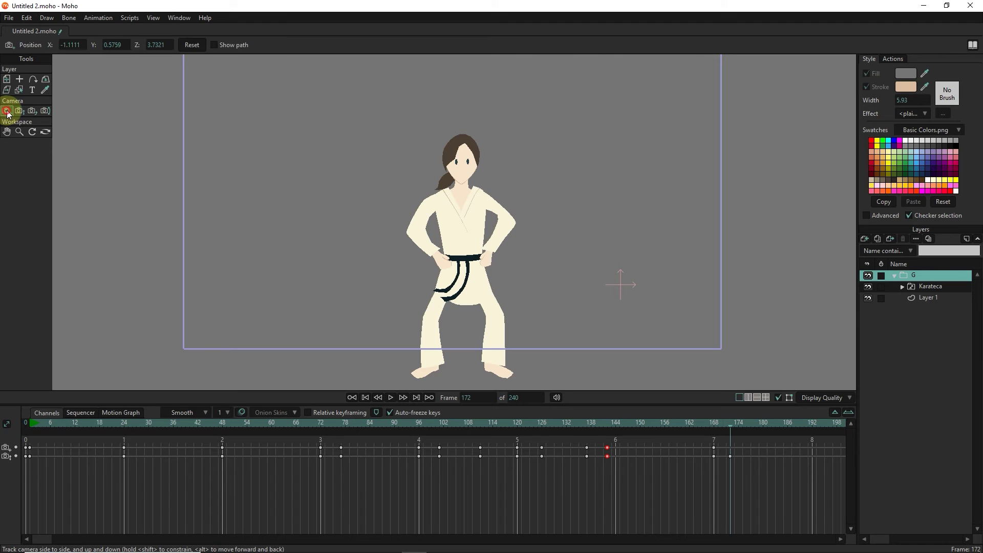
click(192, 44)
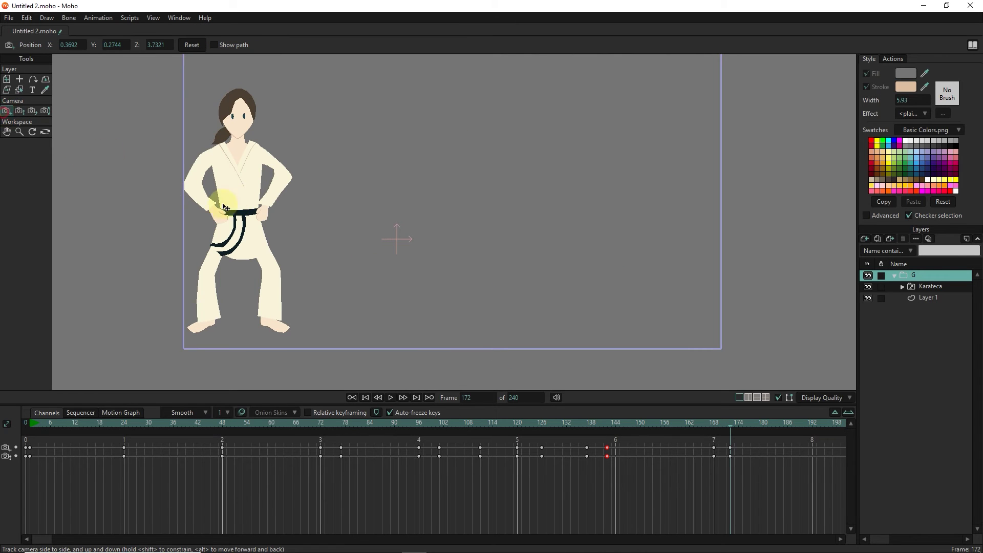
mouse_move(215, 205)
mouse_down()
mouse_move(466, 236)
mouse_move(439, 248)
mouse_up()
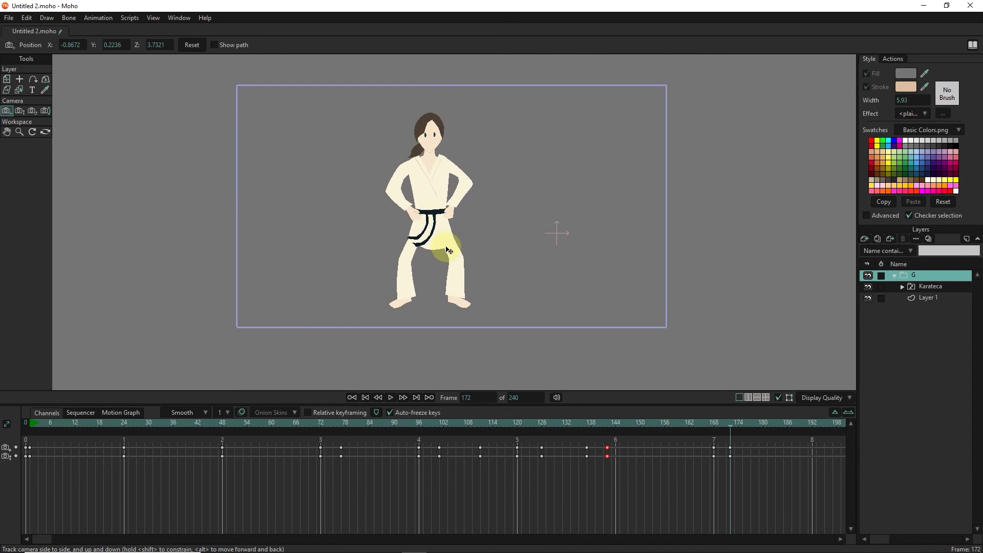
click(20, 112)
drag(314, 226, 418, 249)
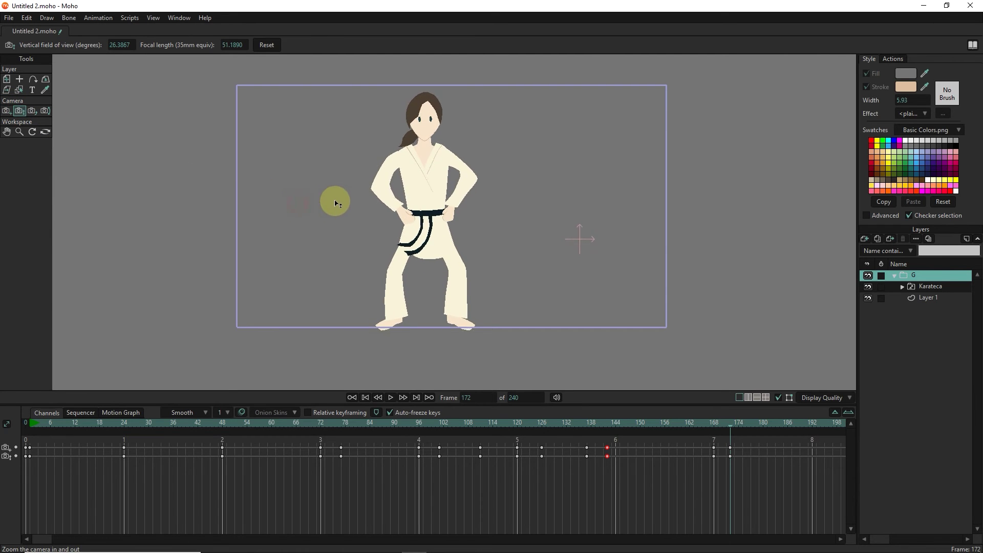
drag(285, 202, 279, 188)
click(6, 111)
drag(407, 244, 424, 247)
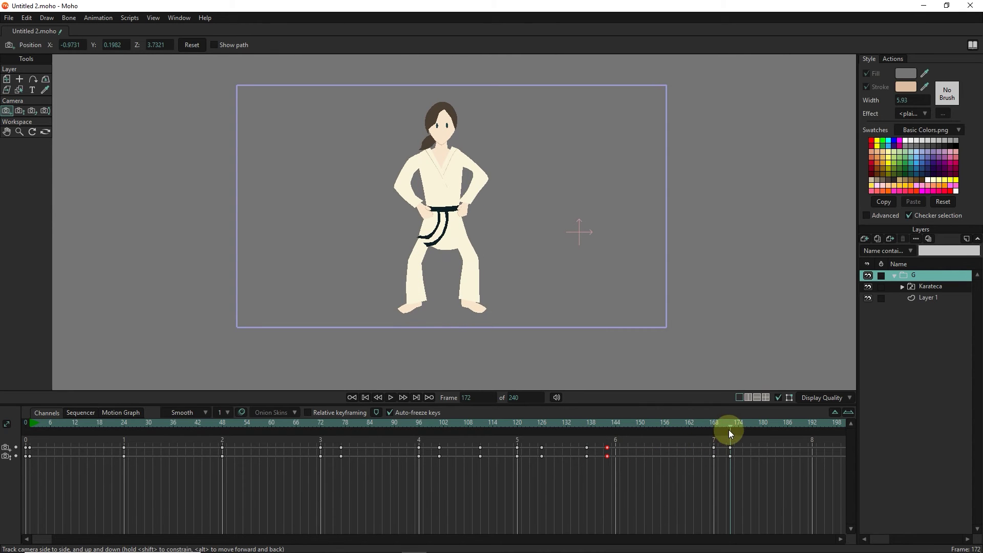
- Play through the camera animation, stop playback and return to frame 1
mouse_move(730, 429)
mouse_down()
mouse_move(705, 427)
mouse_move(788, 426)
mouse_move(589, 428)
mouse_move(55, 401)
mouse_move(119, 420)
mouse_move(4, 413)
mouse_move(30, 418)
mouse_up()
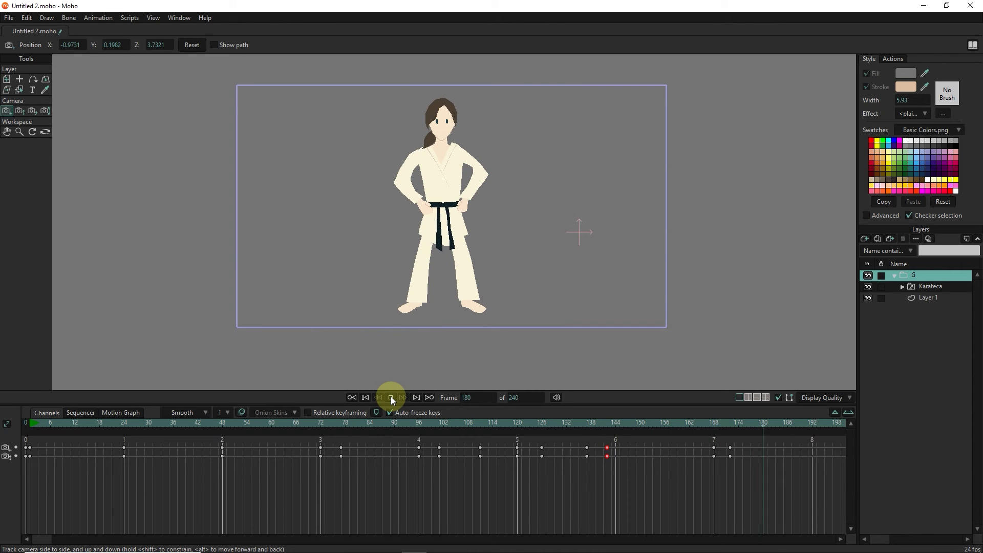
click(391, 396)
key(ctrl+shift+Left)
click(9, 18)
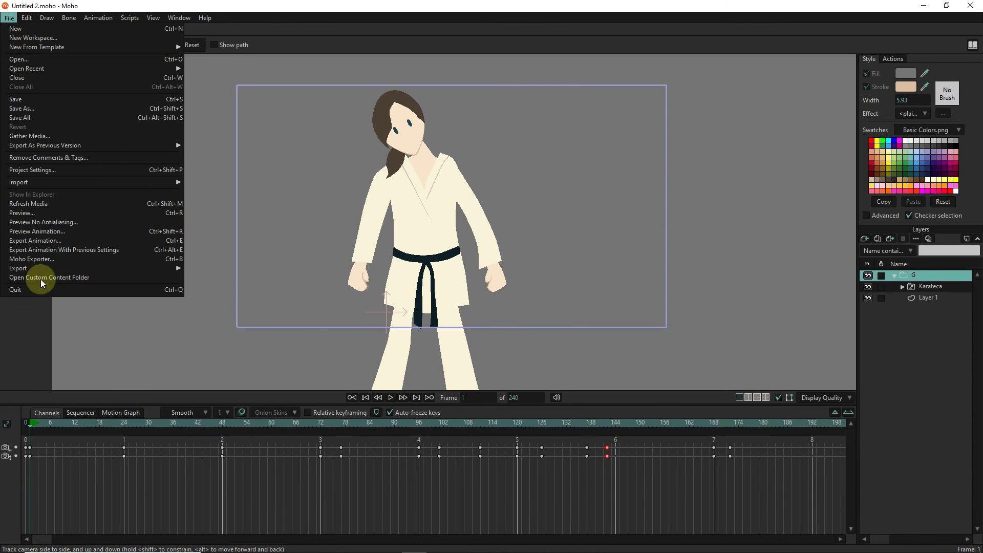
- Export the karate camera animation to MP4 with the default settings, then start a new blank document
click(64, 242)
key(Return)
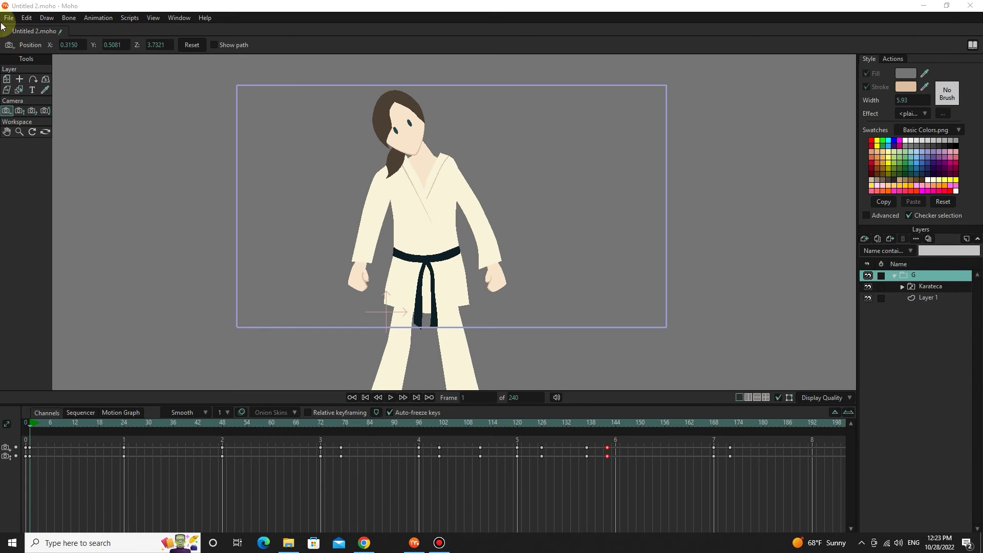
click(9, 17)
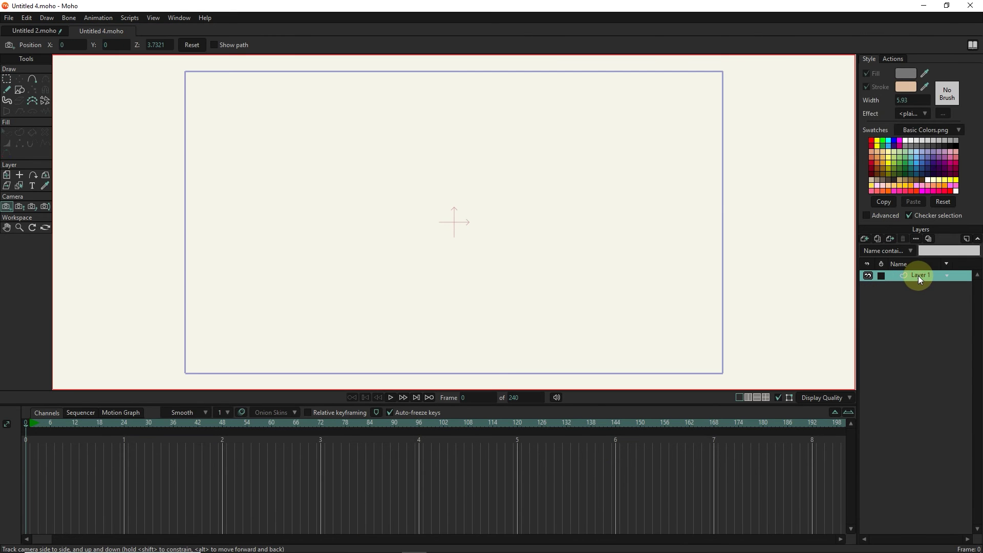
- Draw a grey oval near the canvas centre and rename Layer 1 to OVAL
click(20, 90)
mouse_move(340, 201)
mouse_down()
mouse_move(451, 280)
mouse_move(499, 338)
mouse_up()
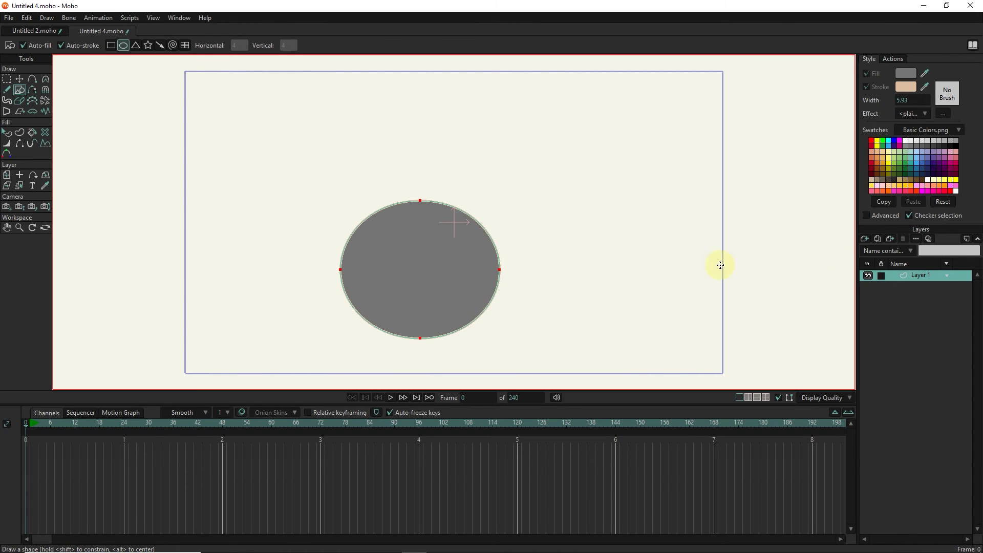
double_click(922, 276)
text(OVAL)
key(Return)
- Set the fill colour to red
click(905, 73)
click(754, 252)
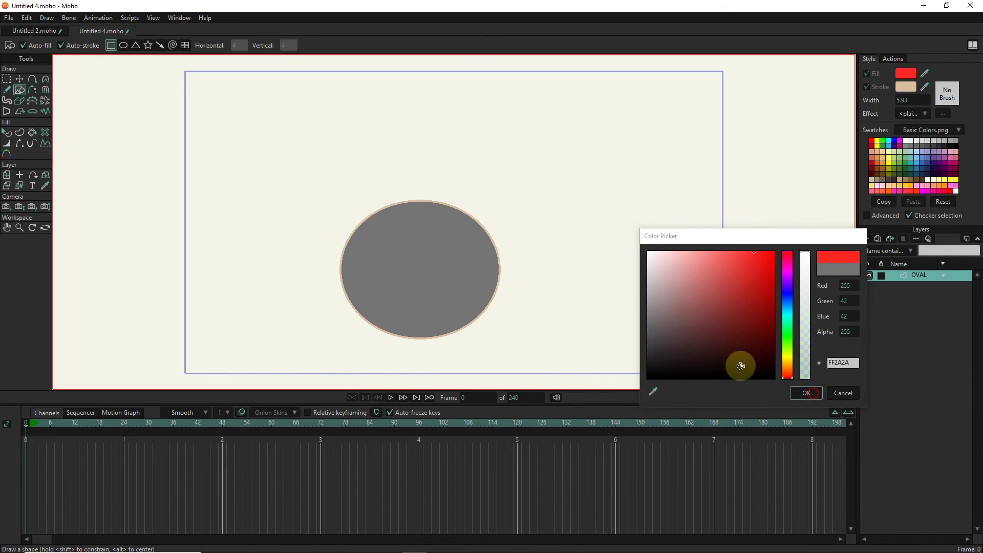
click(807, 393)
- Add a vector layer named RECTANGLE and draw a red rectangle overlapping the oval's left half
click(865, 241)
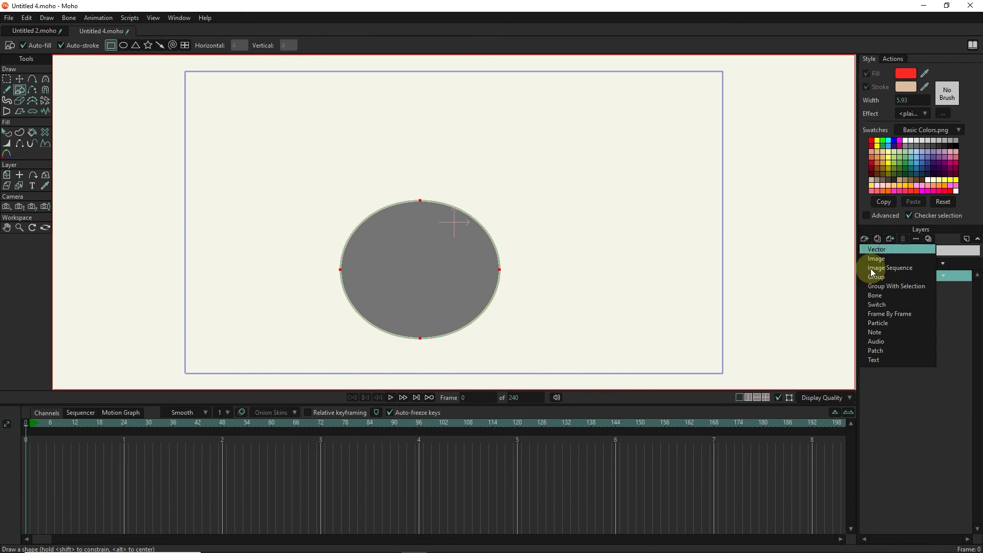
click(903, 277)
text(REC)
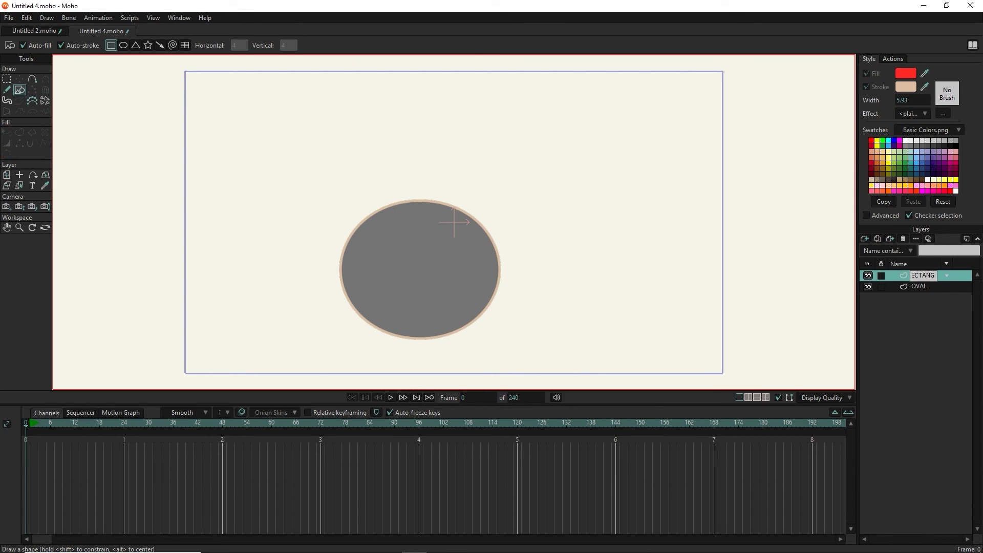
click(884, 276)
drag(428, 123, 240, 363)
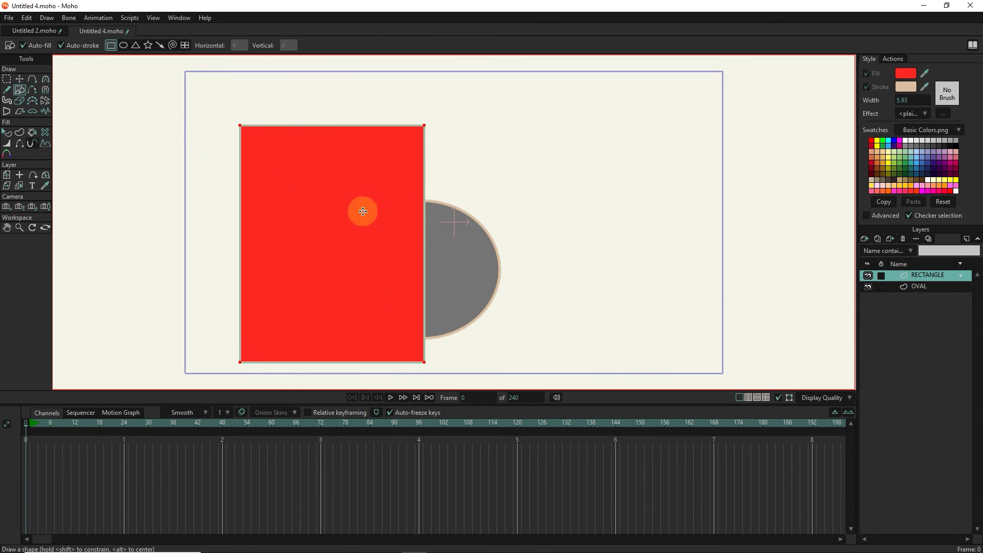
click(919, 290)
- Scale the oval up and move it up and to the right
click(6, 175)
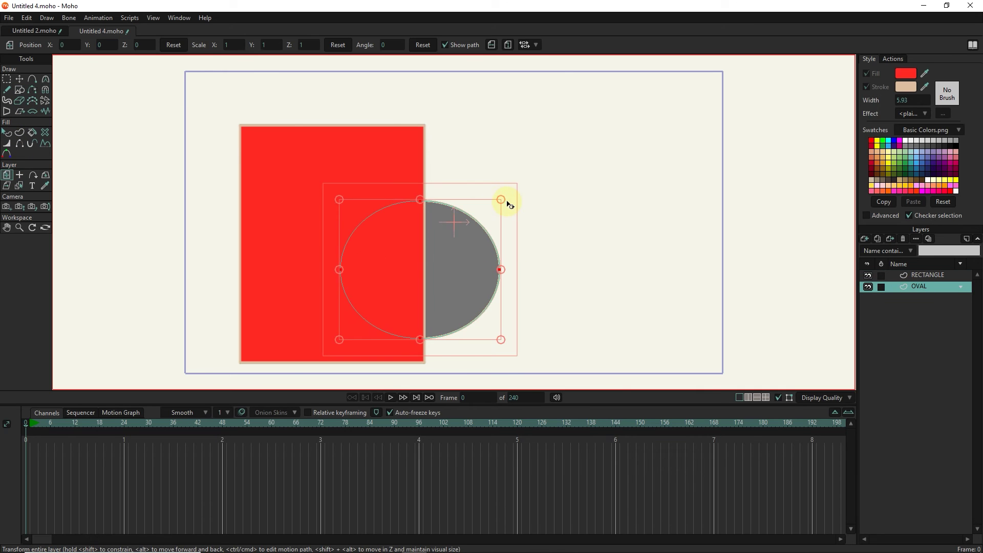
drag(505, 197, 533, 169)
drag(477, 263, 484, 246)
drag(882, 291, 919, 281)
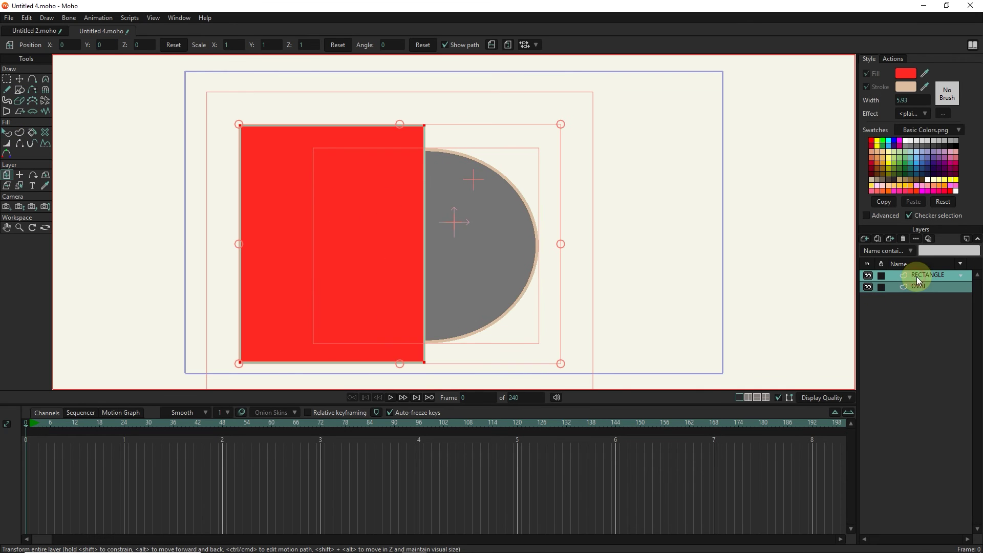
- Group the RECTANGLE and OVAL layers into Layer 3 and select OVAL inside it
click(865, 238)
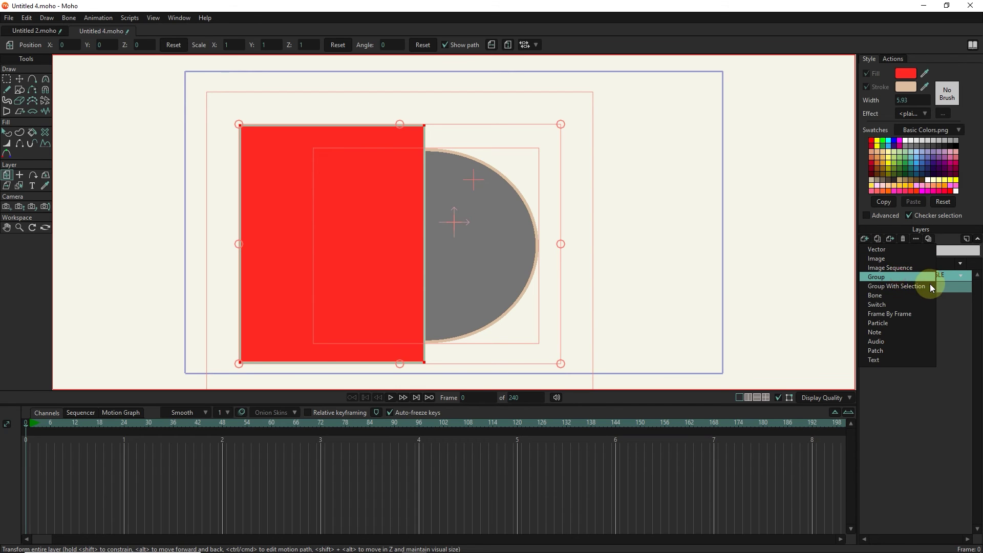
click(900, 278)
drag(917, 298, 921, 291)
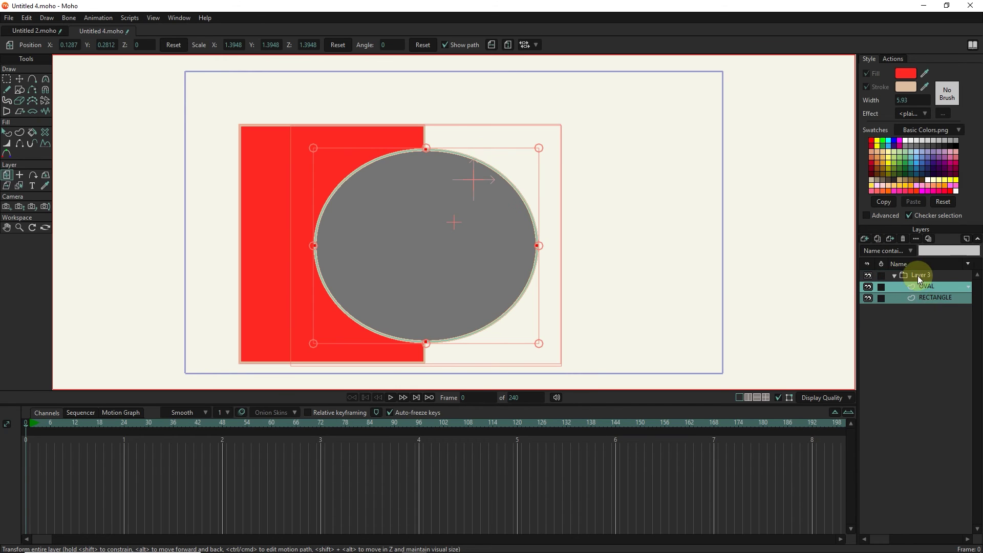
click(893, 276)
click(916, 287)
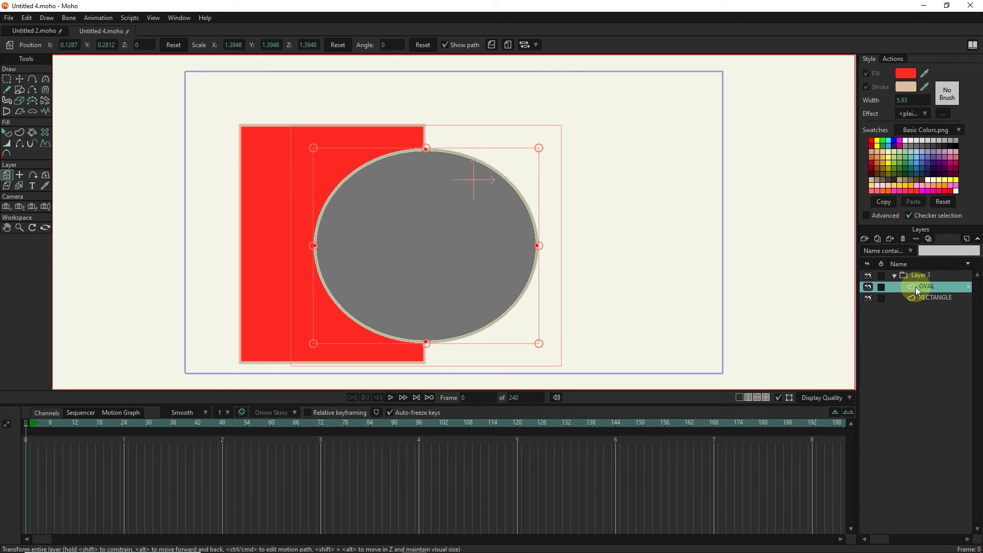
- Viewing edge-on, move the oval away from the rectangle in depth, then reset the view
click(45, 228)
mouse_move(358, 183)
mouse_down()
mouse_move(464, 239)
mouse_move(440, 226)
mouse_up()
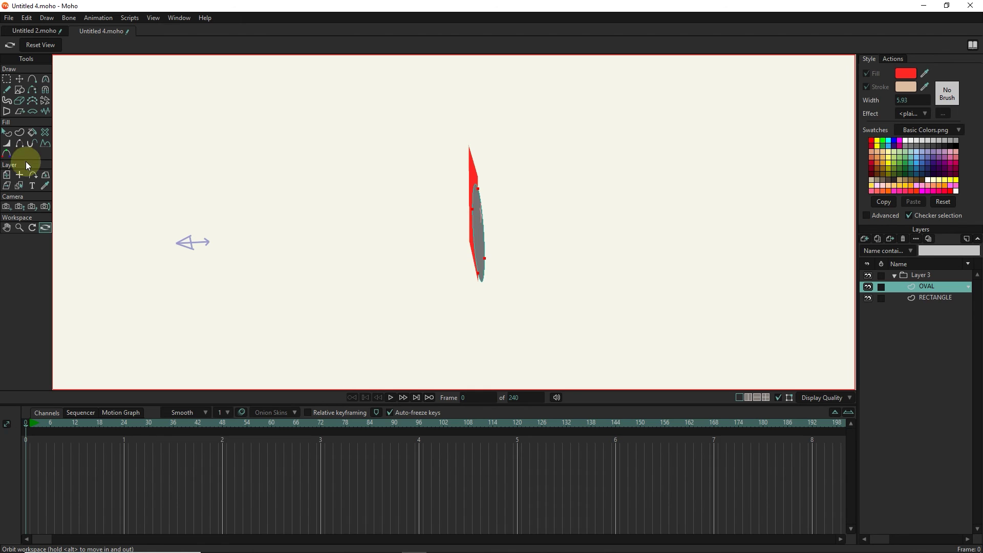
click(7, 175)
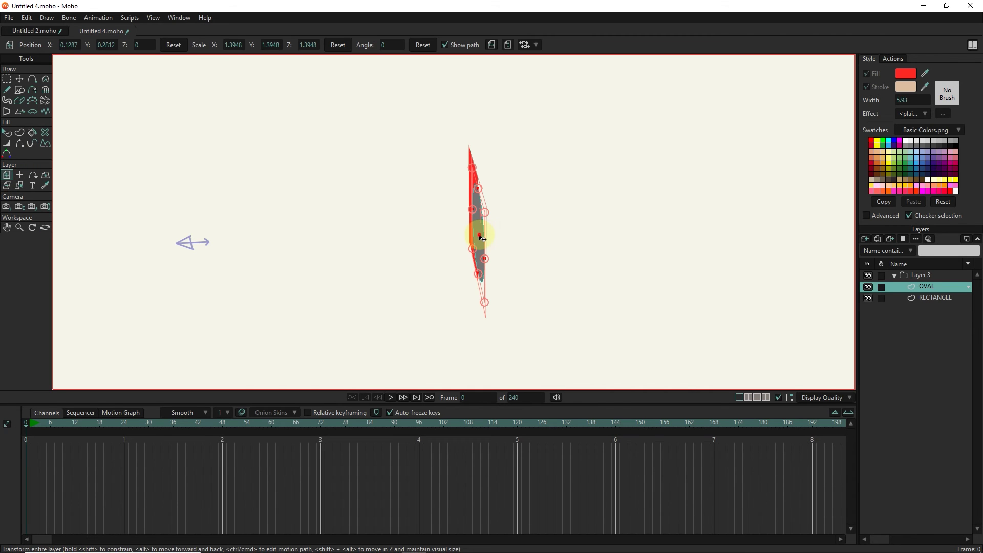
drag(482, 238, 542, 241)
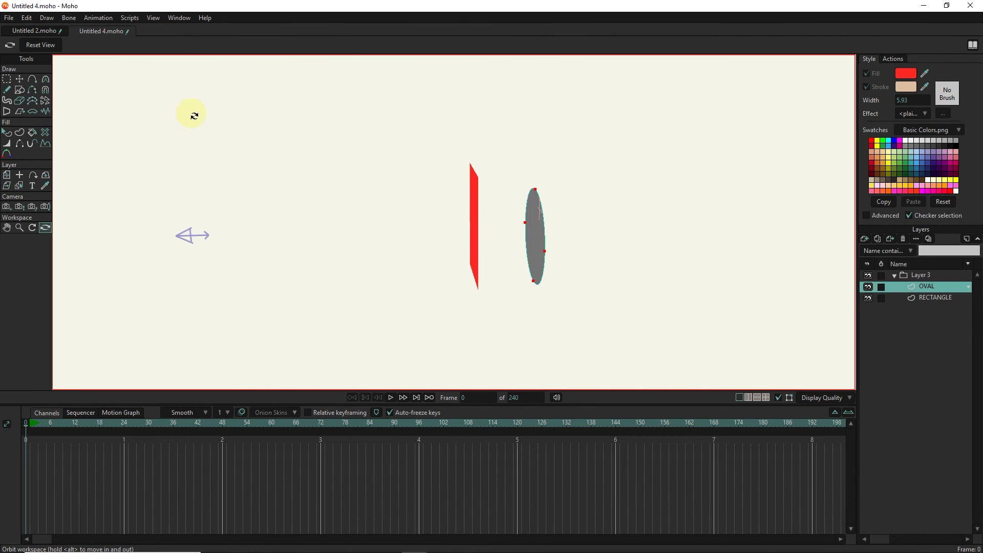
click(44, 44)
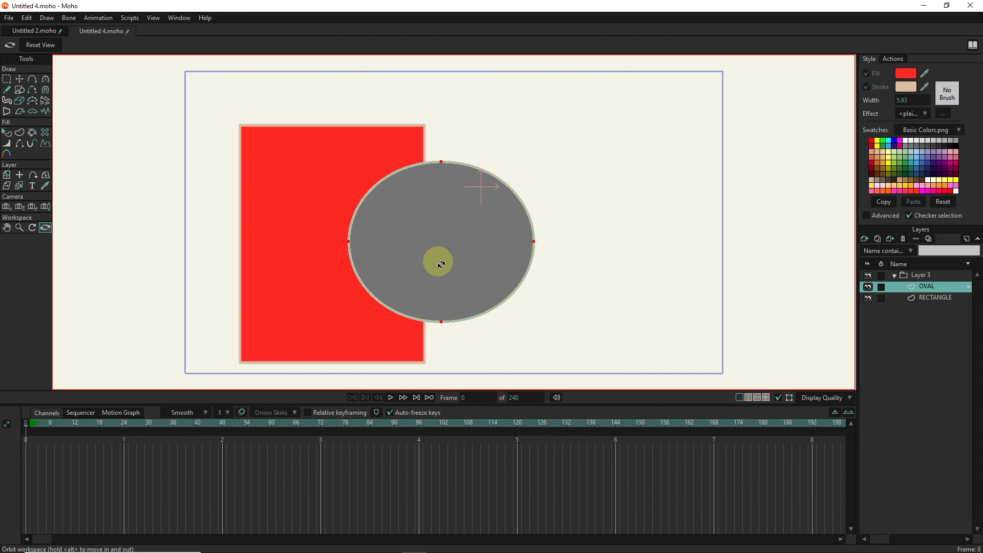
- Enable 'Sort layers by depth' in the Layer 3 group's Depth Sort settings
double_click(922, 276)
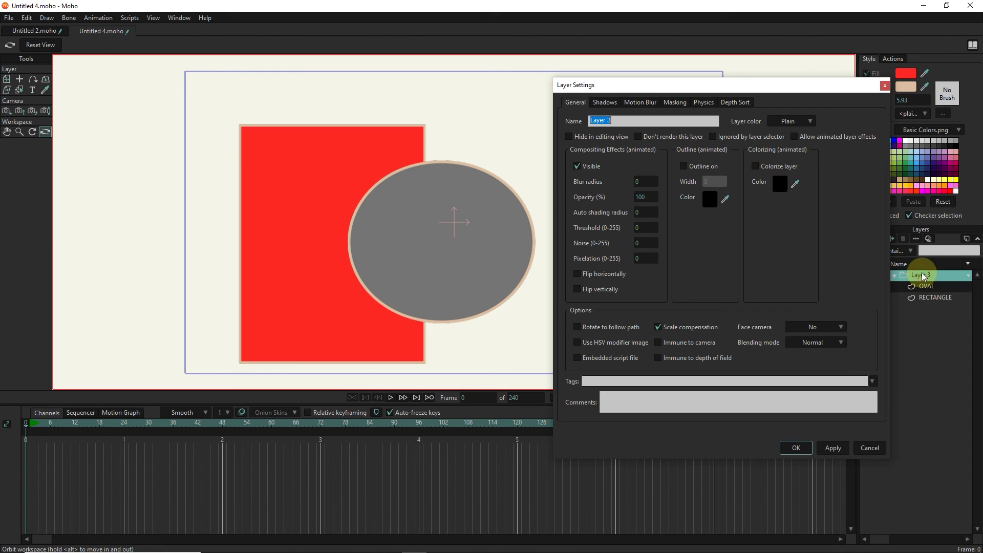
click(738, 104)
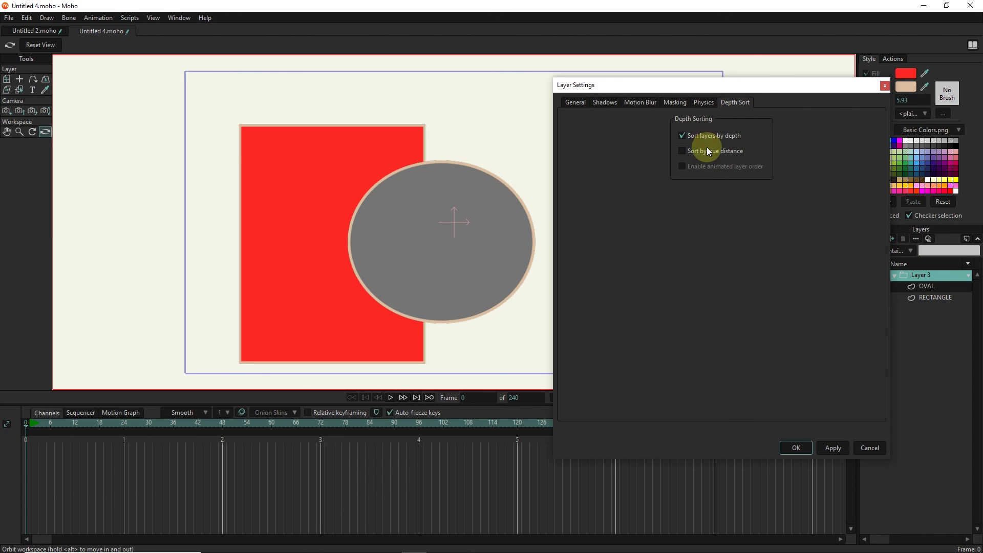
click(832, 443)
click(797, 447)
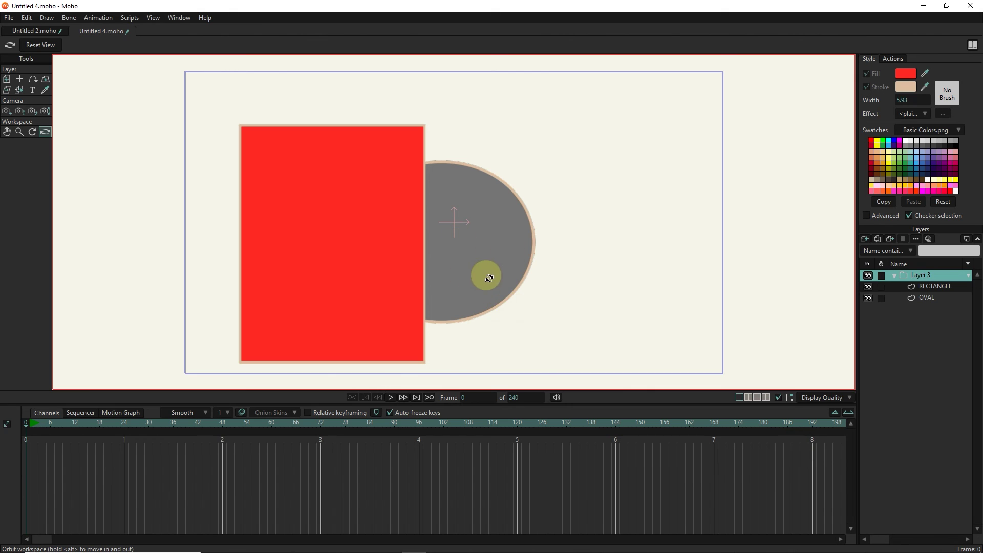
- Orbit the view to check the depth order, then reset it to front-on
drag(489, 279, 457, 253)
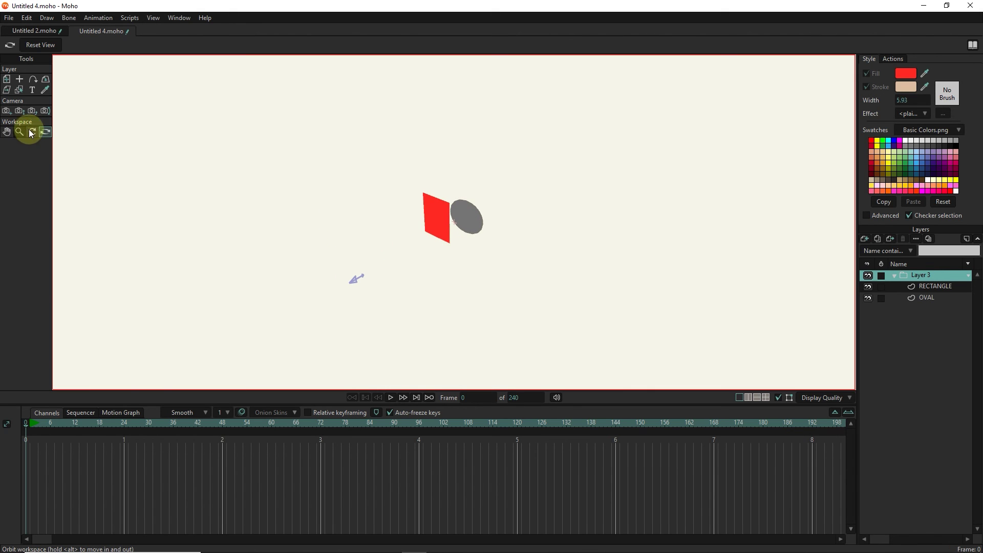
click(41, 45)
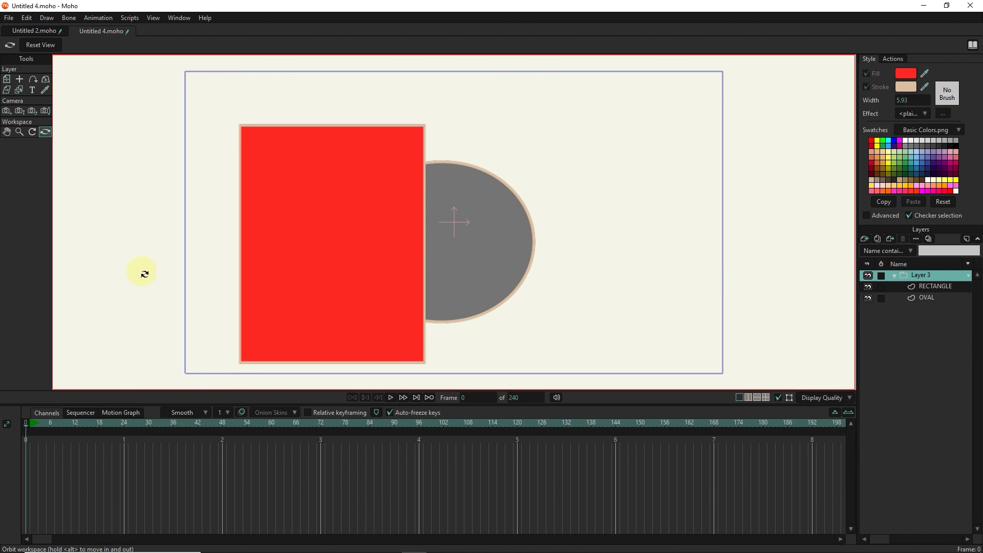
click(347, 294)
- Push the RECTANGLE layer to a negative Z position so it sits behind the oval
click(912, 286)
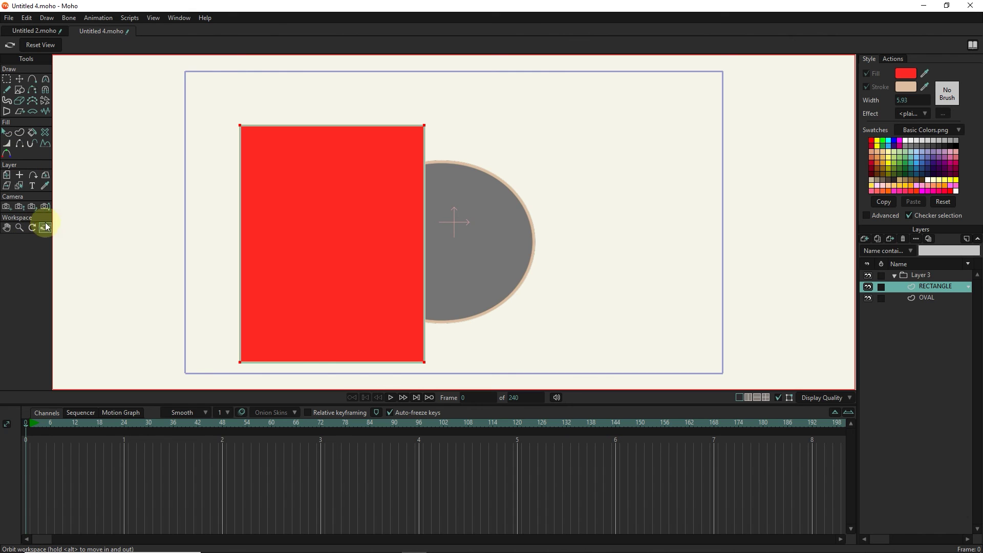
click(7, 174)
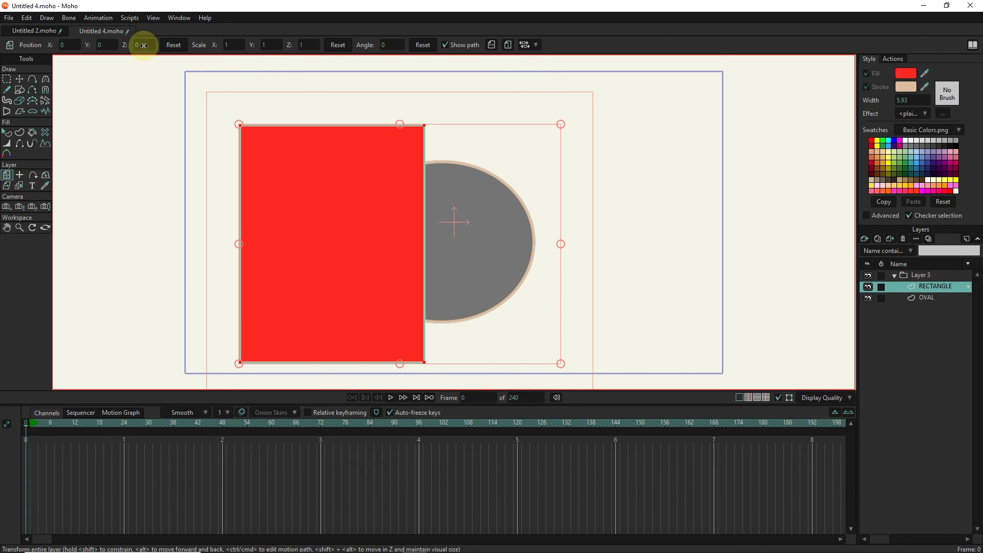
drag(143, 45, 110, 61)
text(-1.5)
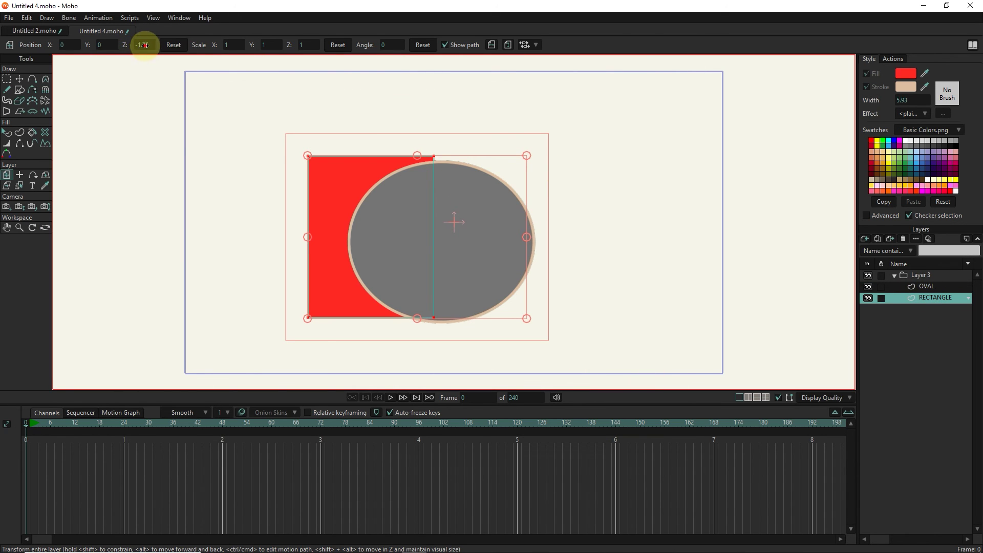
drag(145, 45, 193, 45)
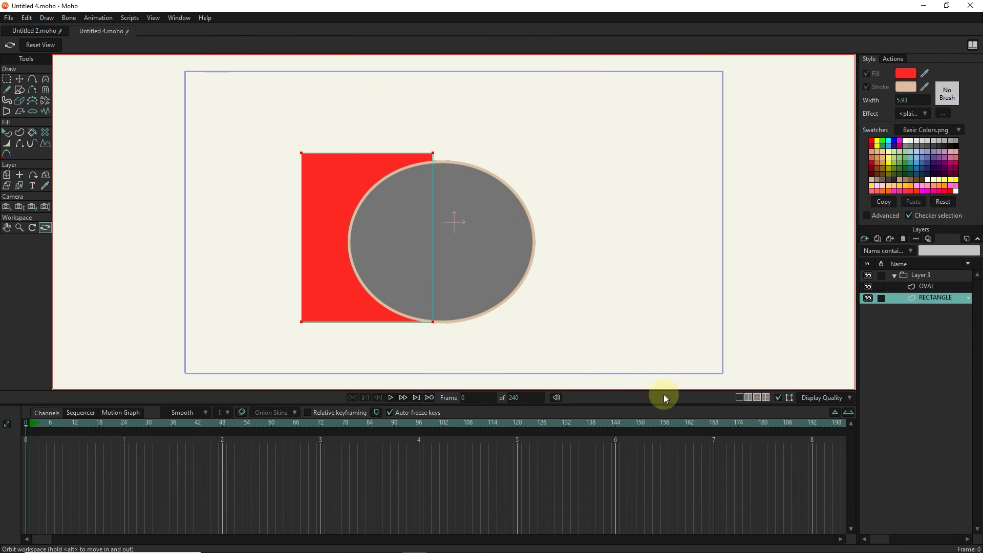
click(153, 18)
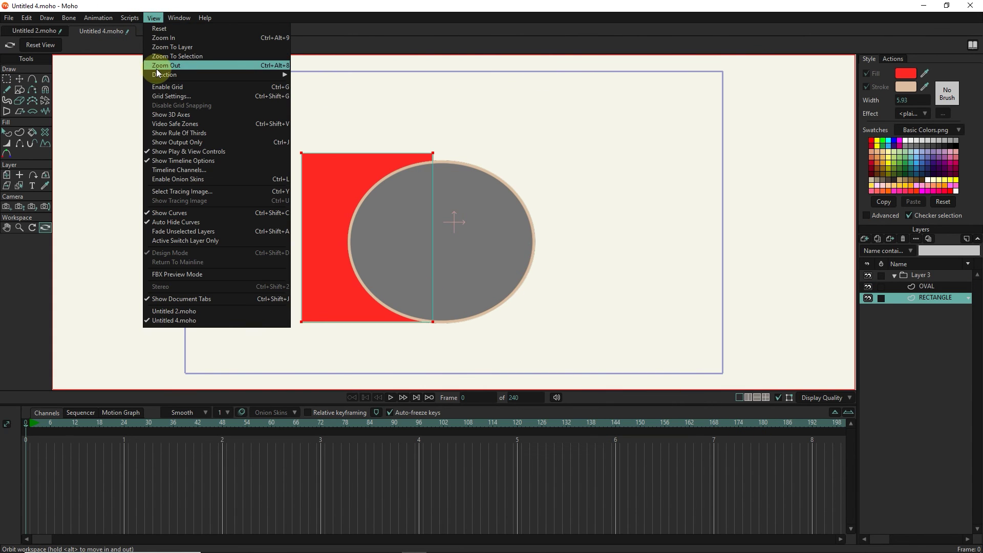
mouse_move(164, 75)
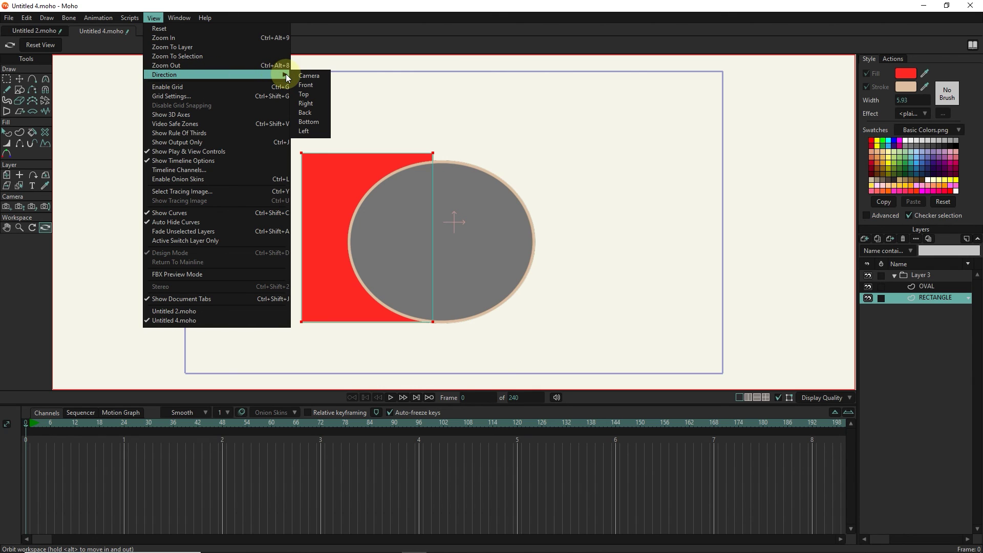
click(307, 106)
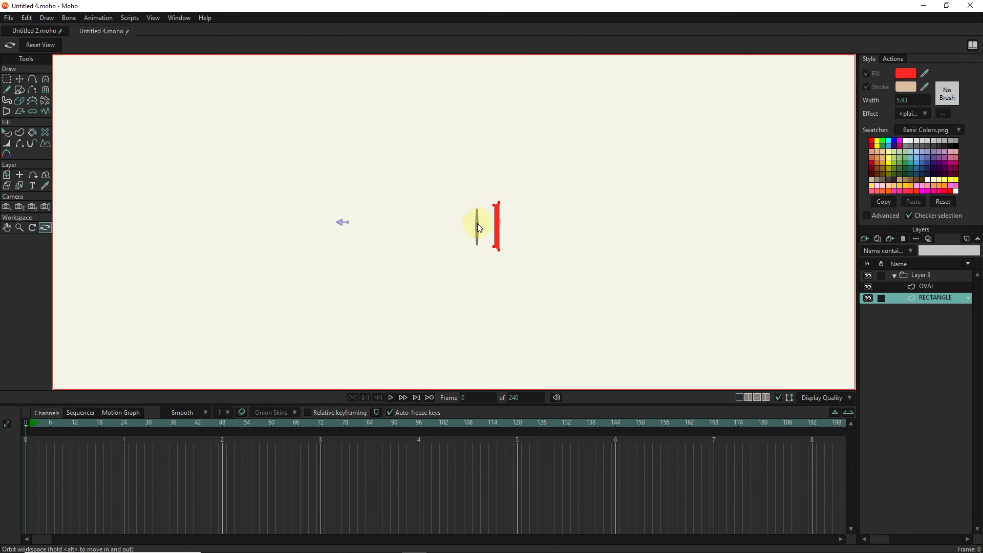
drag(479, 222, 533, 270)
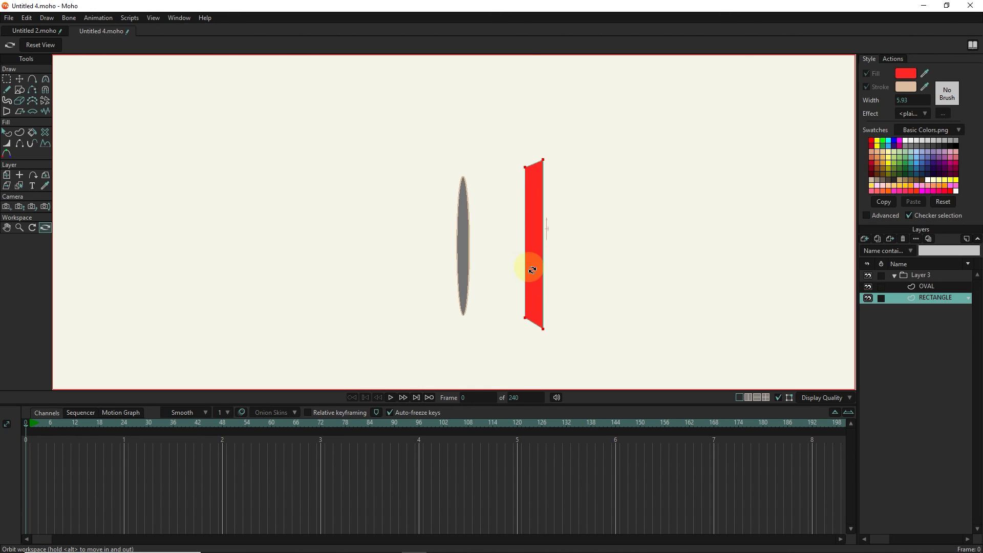
click(41, 45)
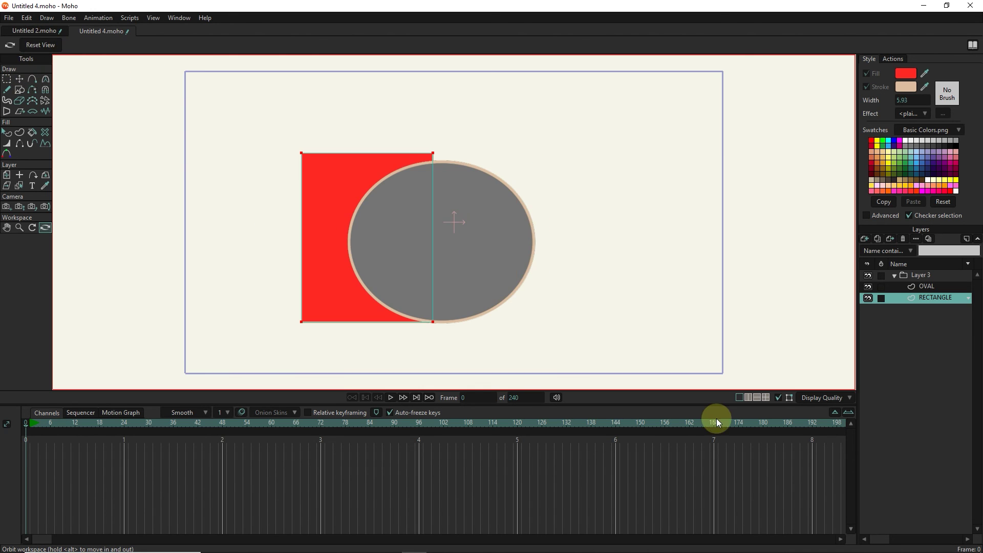
click(748, 398)
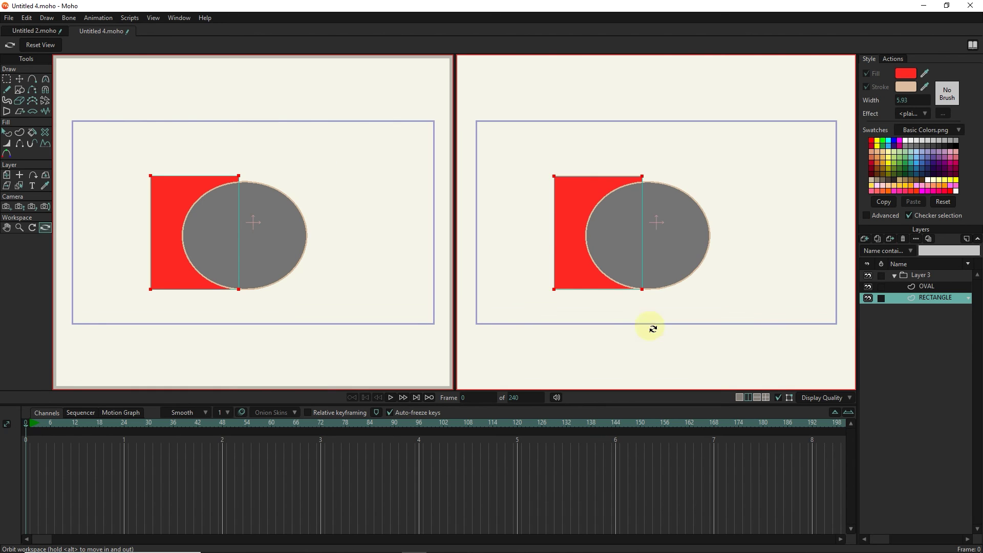
drag(370, 271, 363, 269)
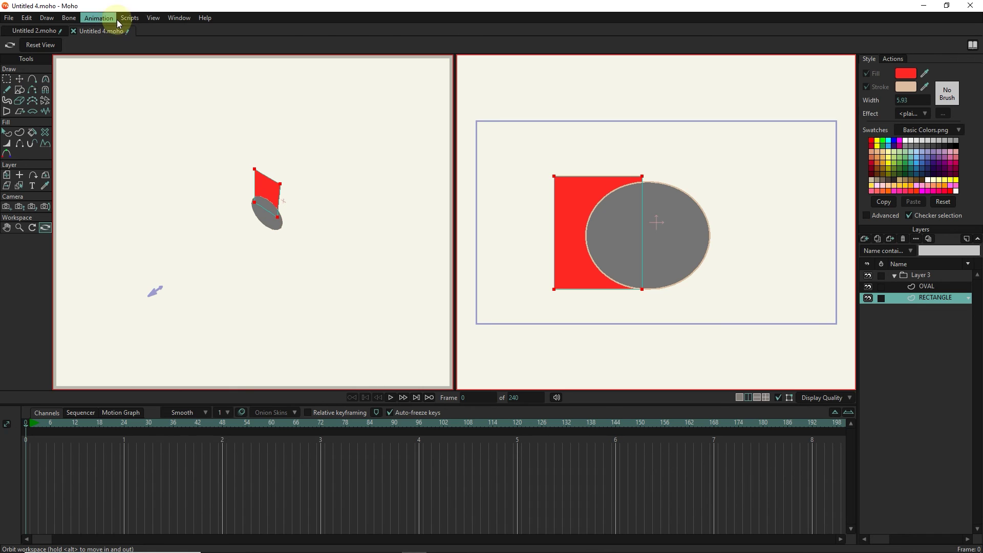
click(153, 18)
mouse_move(200, 75)
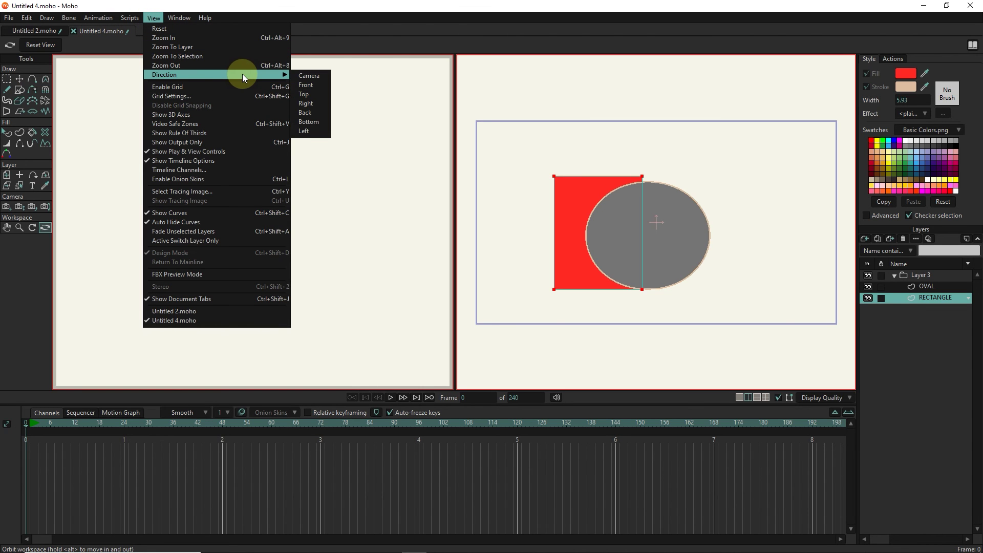
click(311, 97)
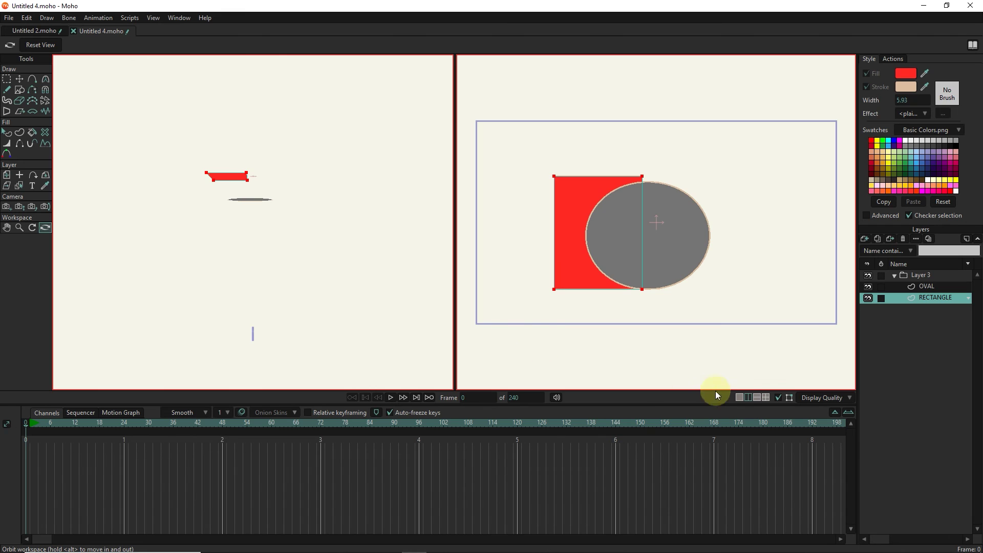
click(740, 397)
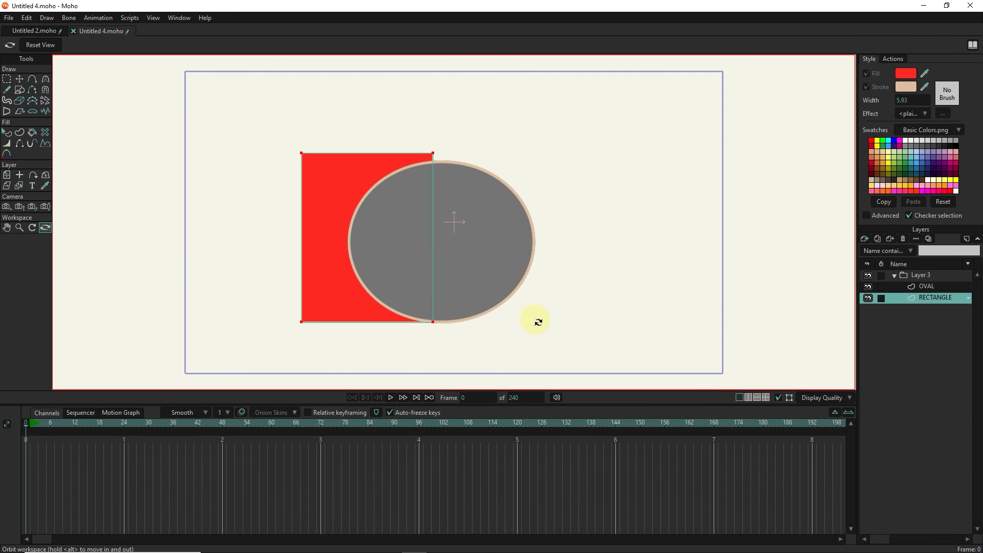